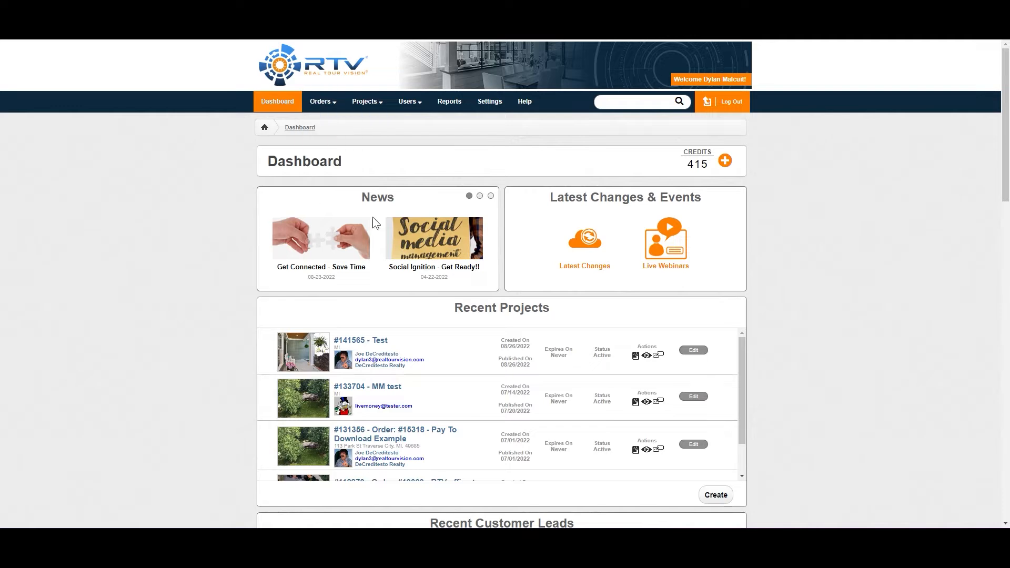
Open the Tour Track (RTV Jobs) settings to view the photographer equipment and capability options
mouse_move(319, 108)
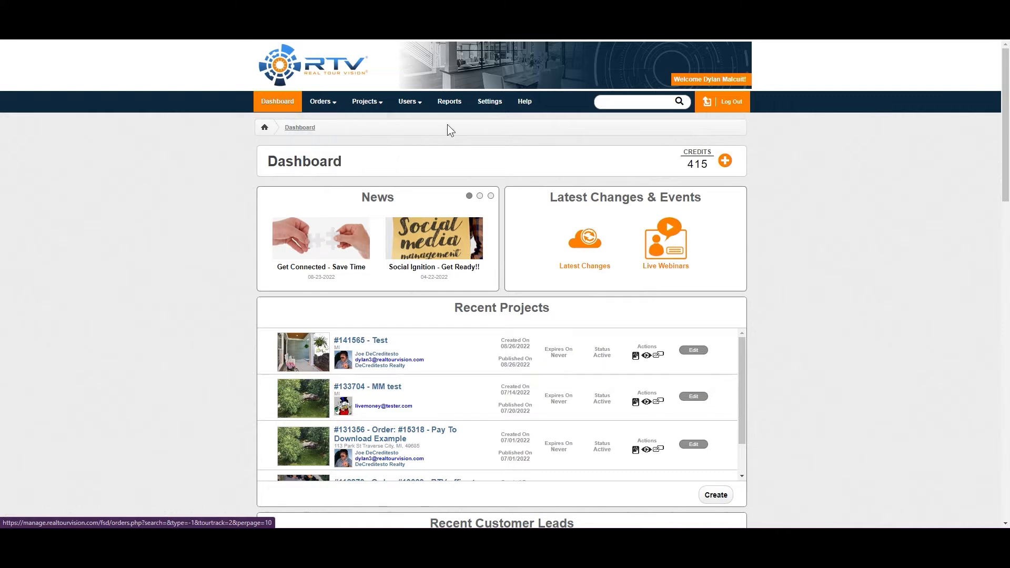
left_click(502, 113)
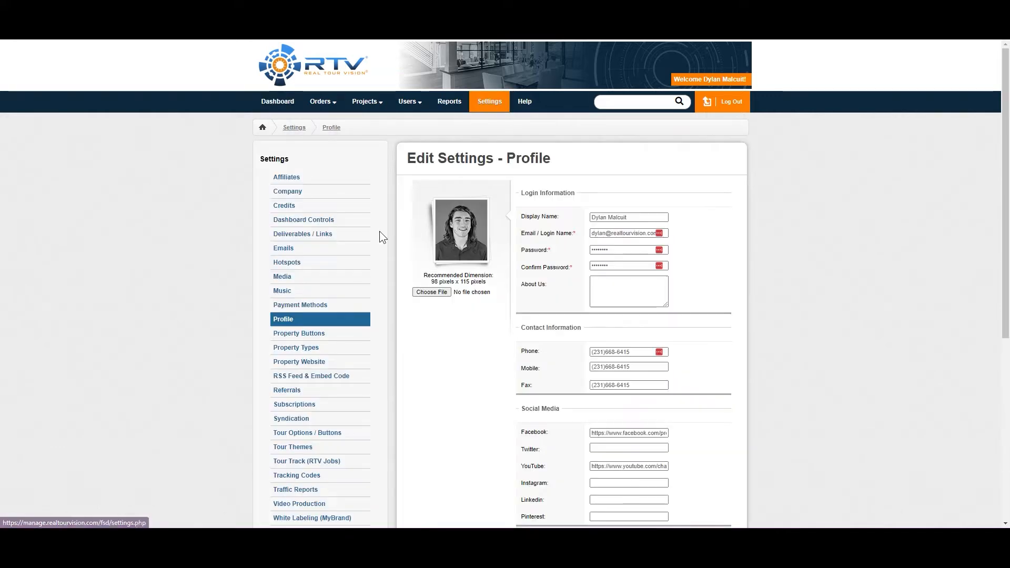
scroll(363, 263, "down", 4)
left_click(329, 252)
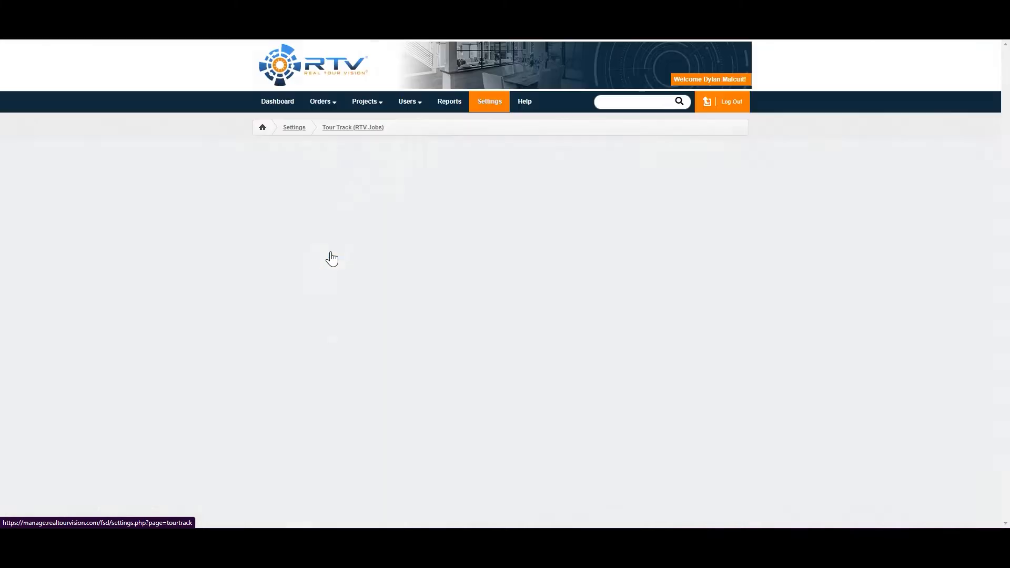
Create a new order for the first existing agent in the user list, entering the property's address
mouse_move(356, 108)
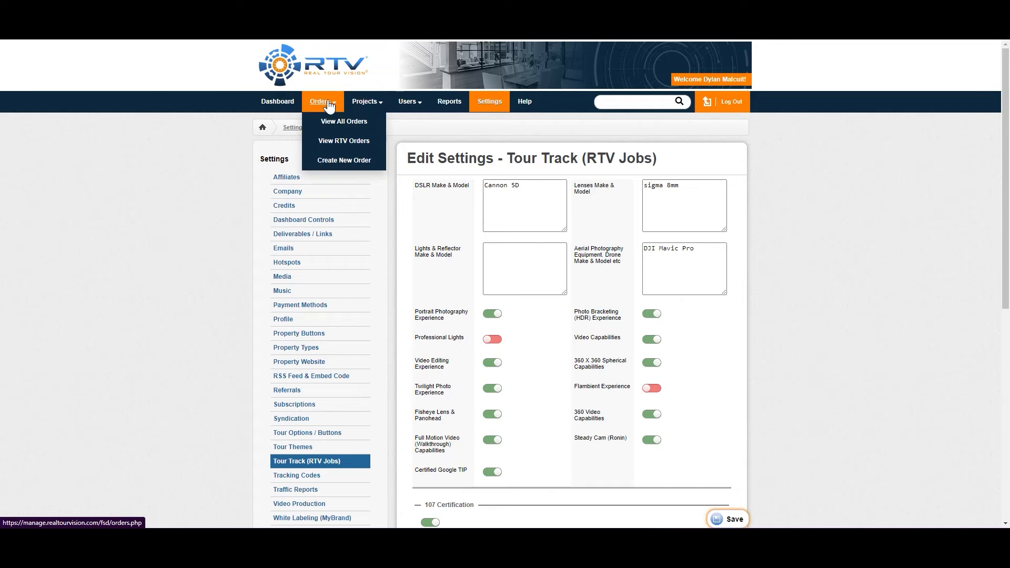
left_click(328, 105)
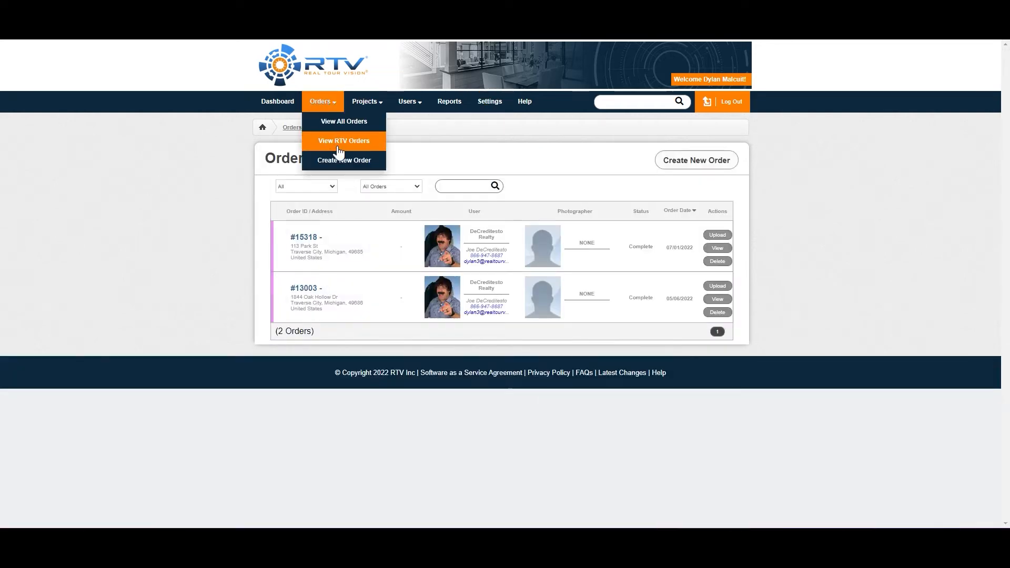
left_click(343, 160)
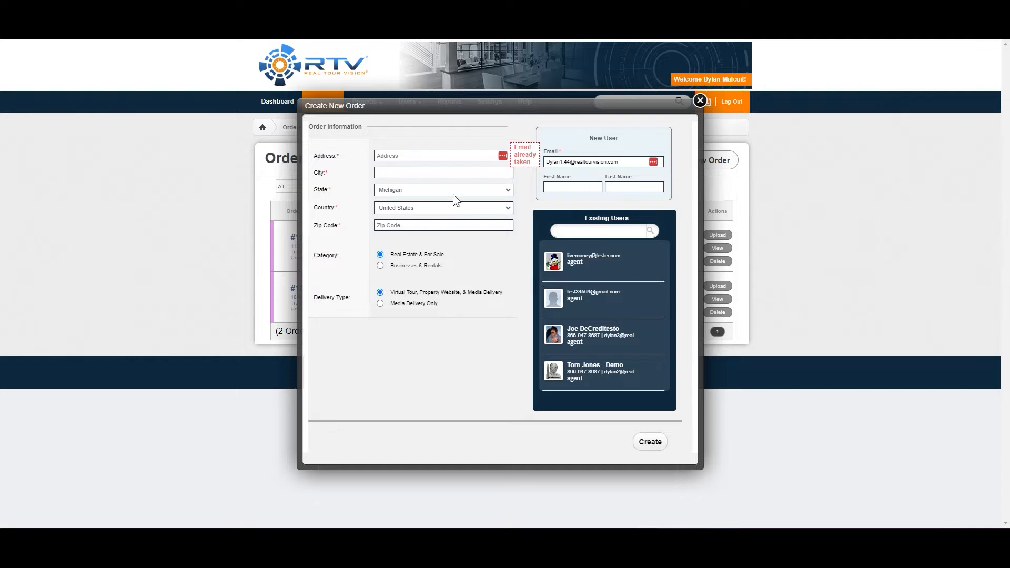
left_click(559, 270)
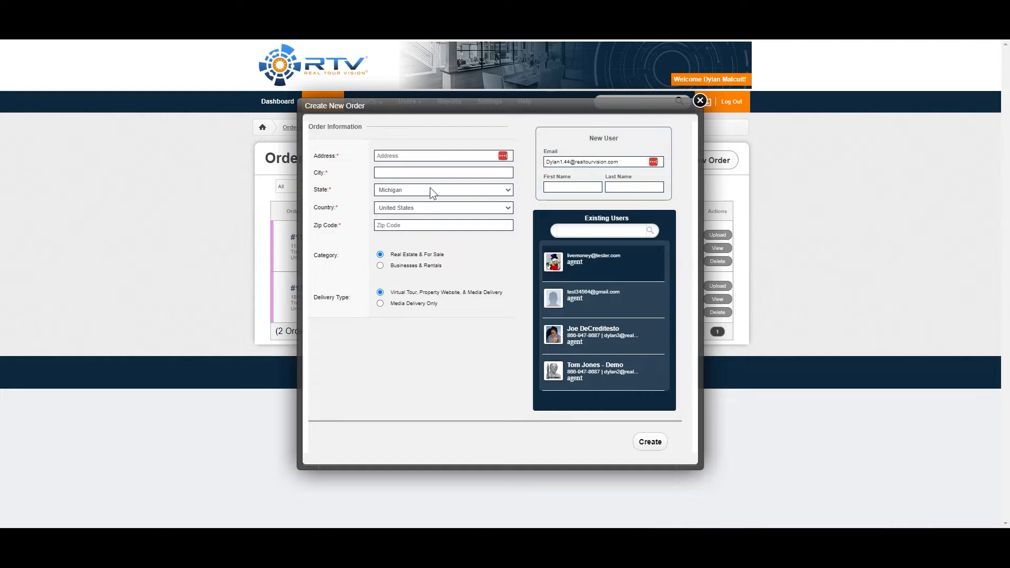
type("121")
left_click(420, 181)
left_click(644, 443)
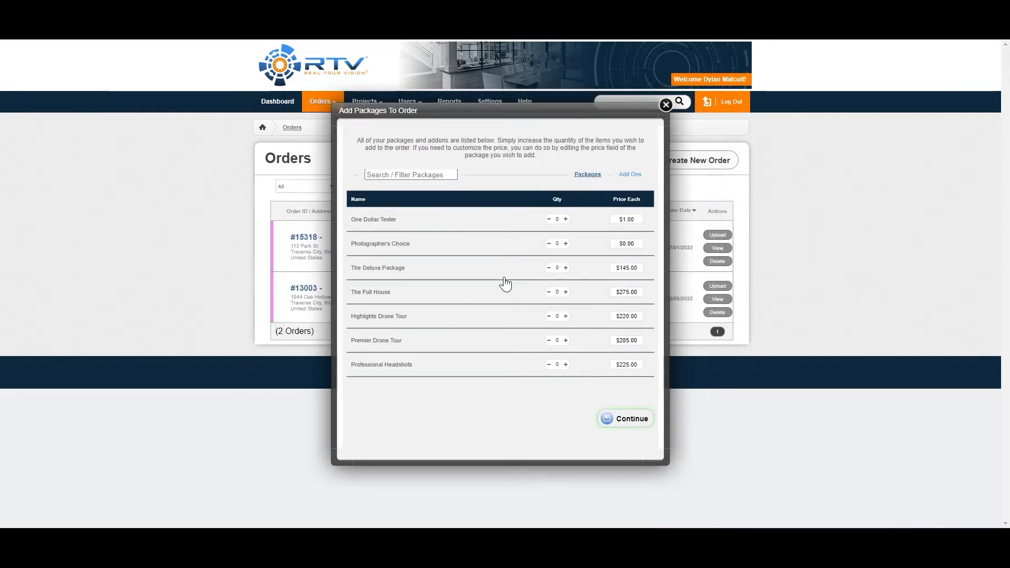
Add two each of The Deluxe Package, The Full House and Highlights Drone Tour to the new order
double_click(565, 267)
double_click(566, 292)
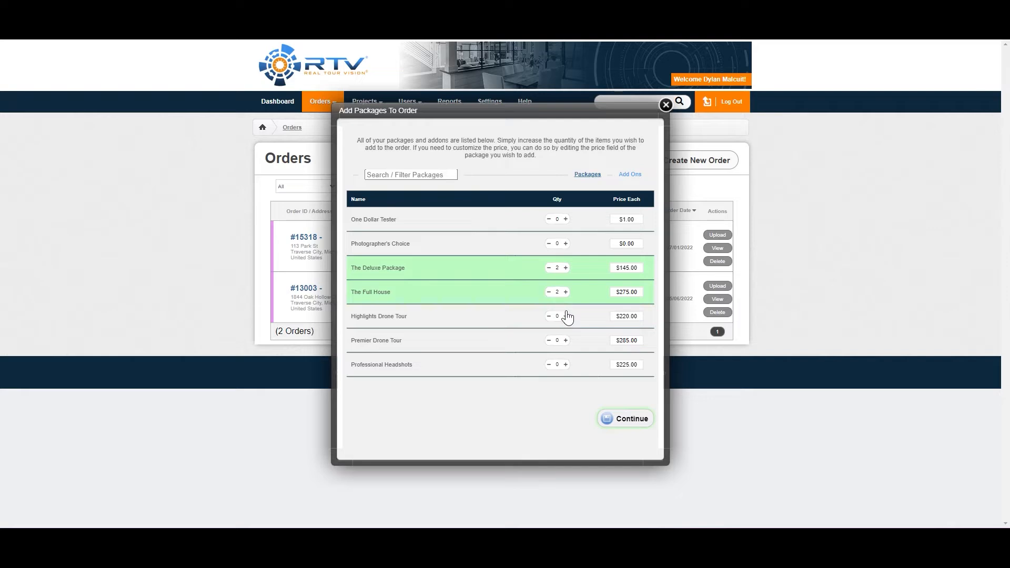
left_click(566, 316)
left_click(626, 419)
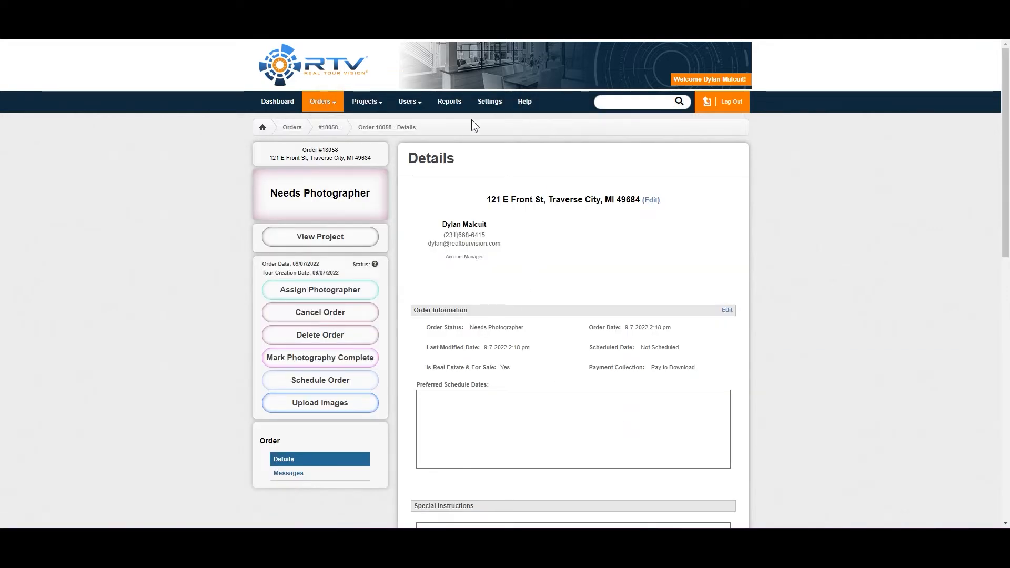
Review the order's details and the add-ons available for it, closing the list without adding any
scroll(522, 205, "down", 8)
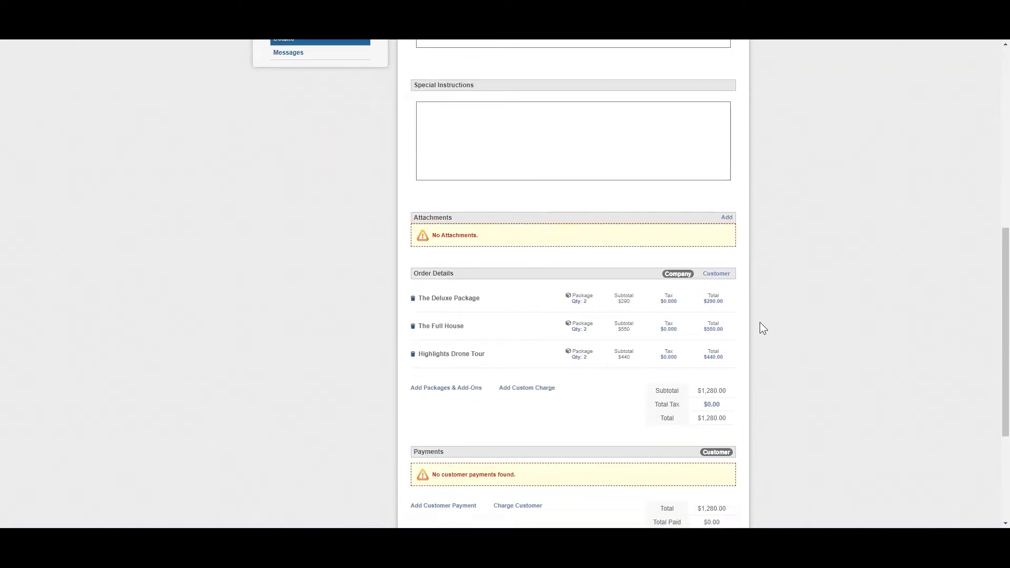
scroll(809, 326, "down", 1)
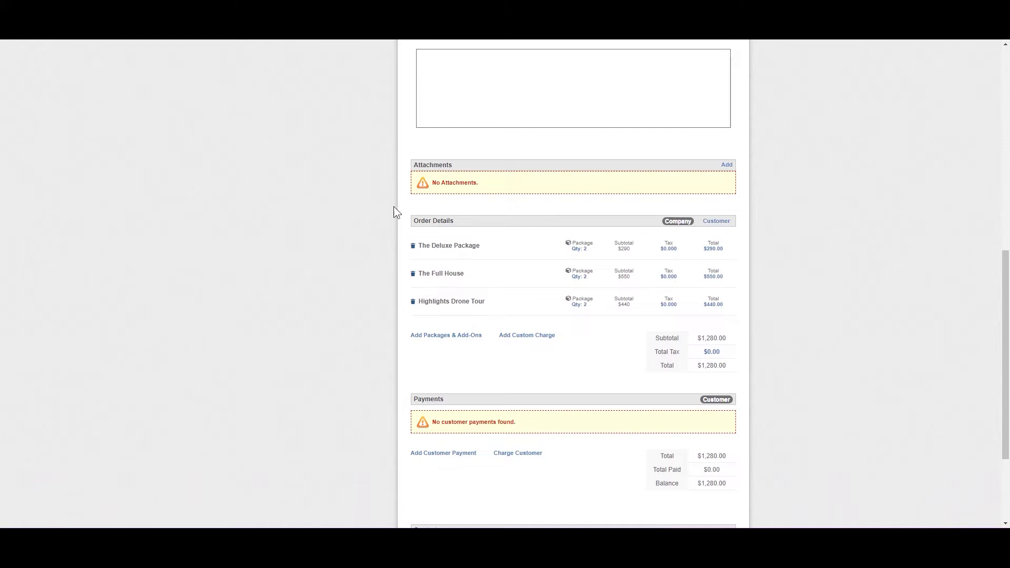
left_click(459, 337)
left_click(632, 175)
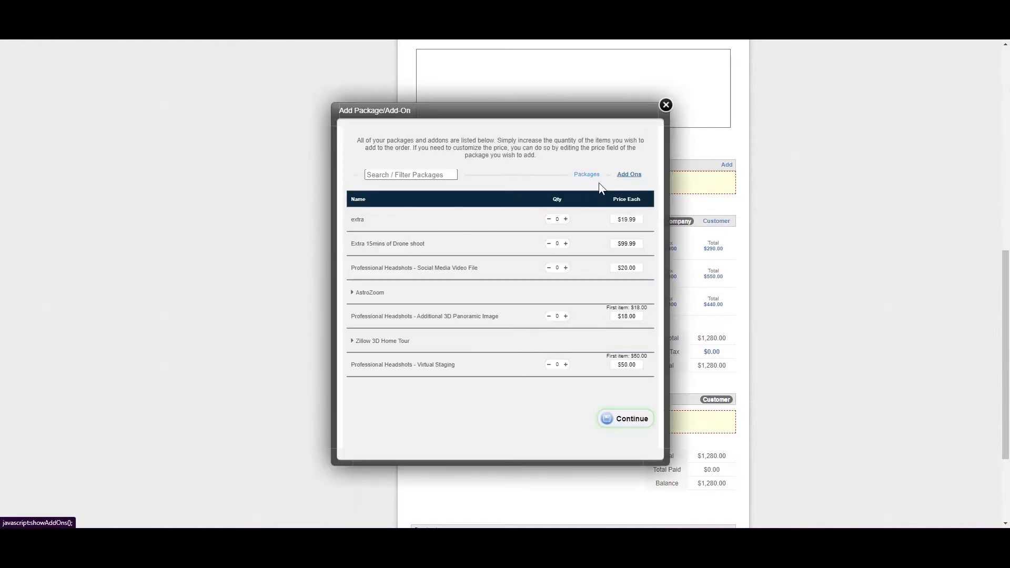
left_click(662, 108)
Examine the order's custom charge form and its list of available packages, closing both without adding anything
scroll(761, 241, "down", 1)
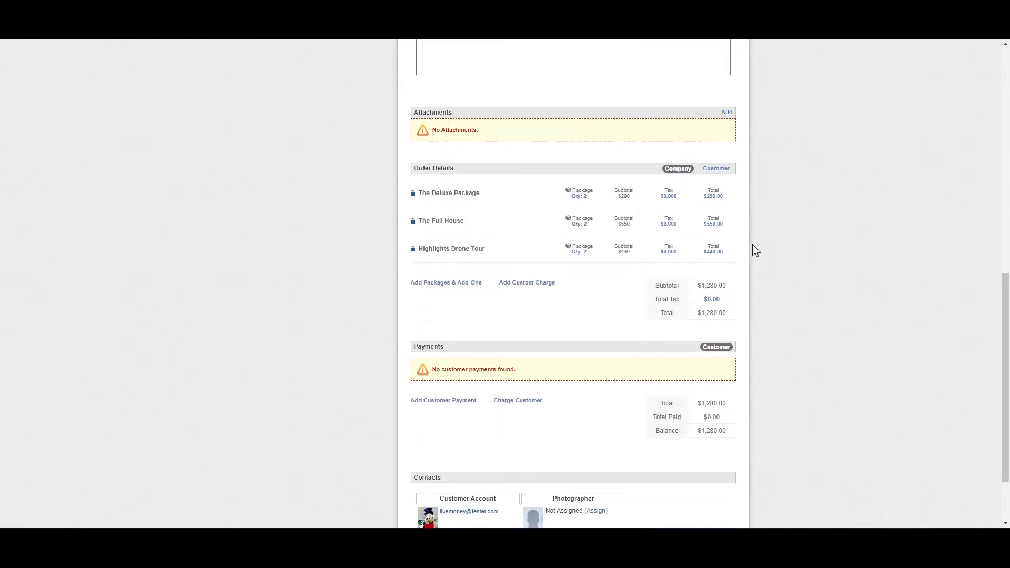
left_click(547, 283)
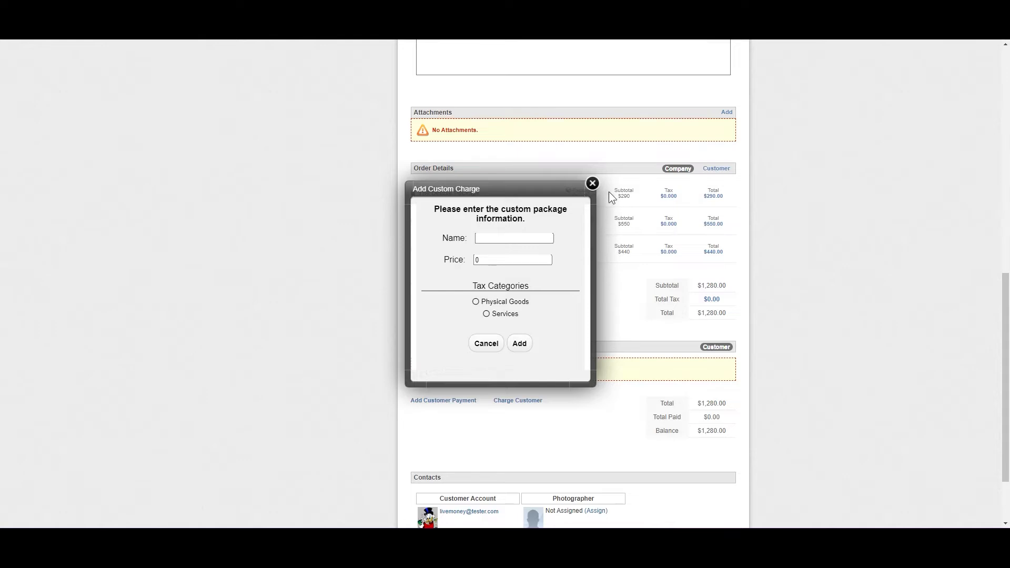
left_click(593, 183)
left_click(465, 289)
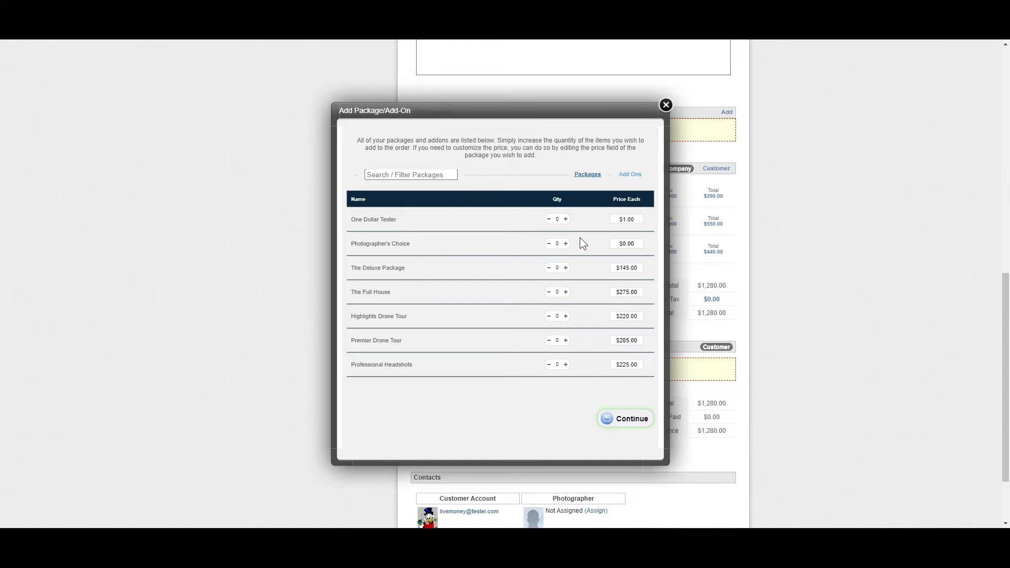
left_click(665, 105)
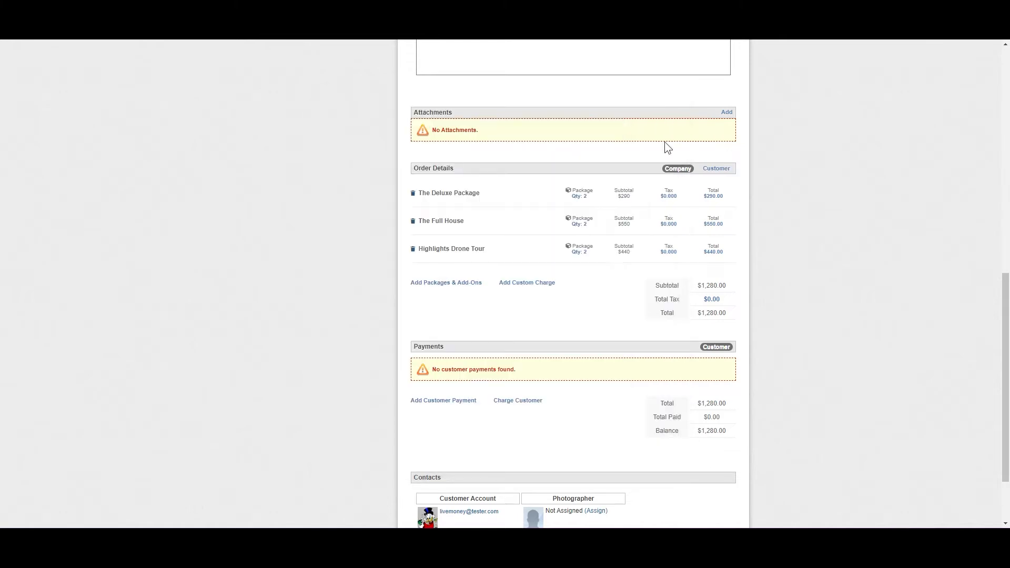
left_click(542, 284)
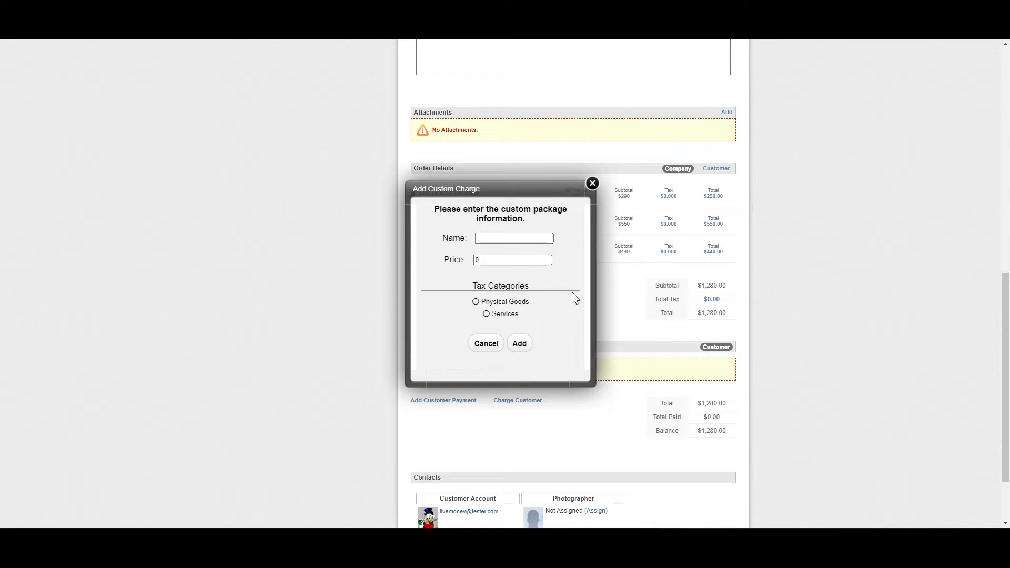
left_click(592, 184)
Examine the customer payment form, clearing its amount and discarding it, and open the Charge Customer option
scroll(531, 333, "down", 2)
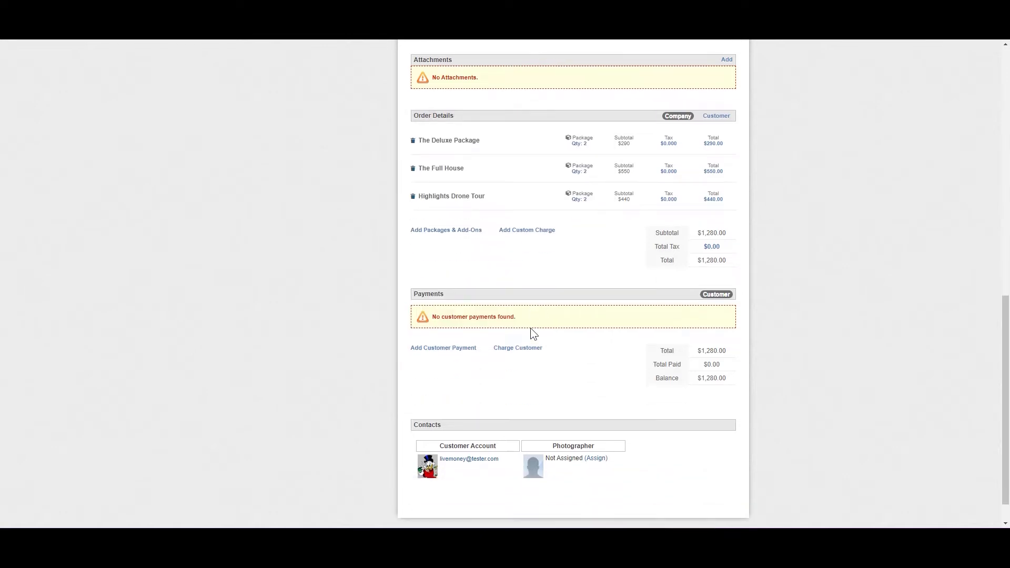
left_click(463, 349)
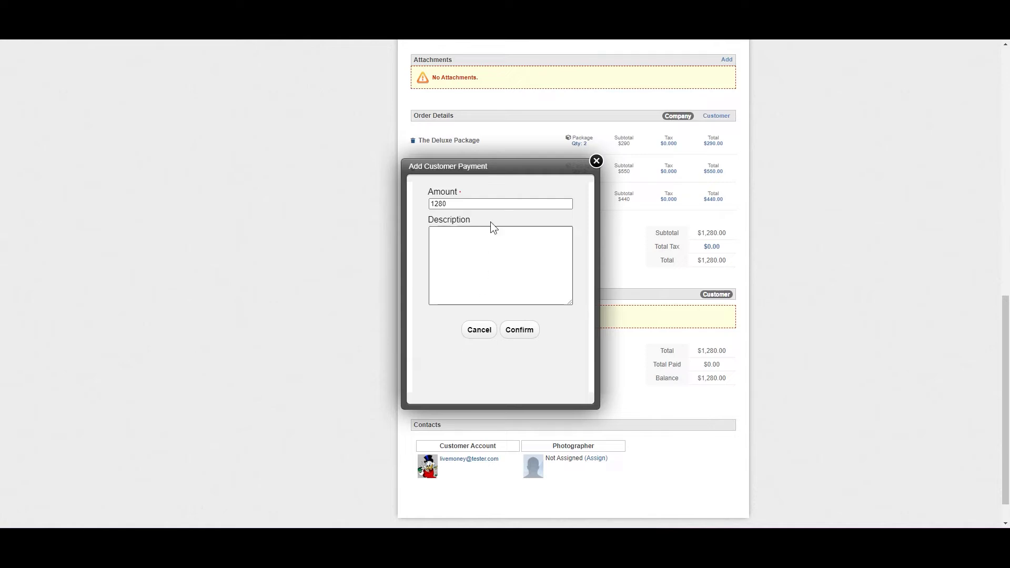
left_click_drag(491, 204, 378, 212)
key("BackSpace")
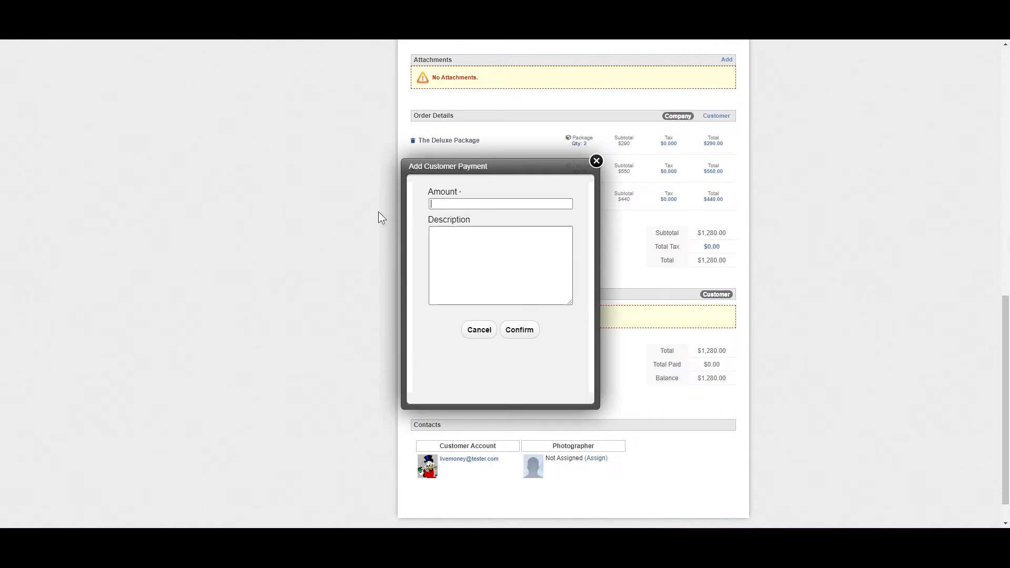
left_click(596, 161)
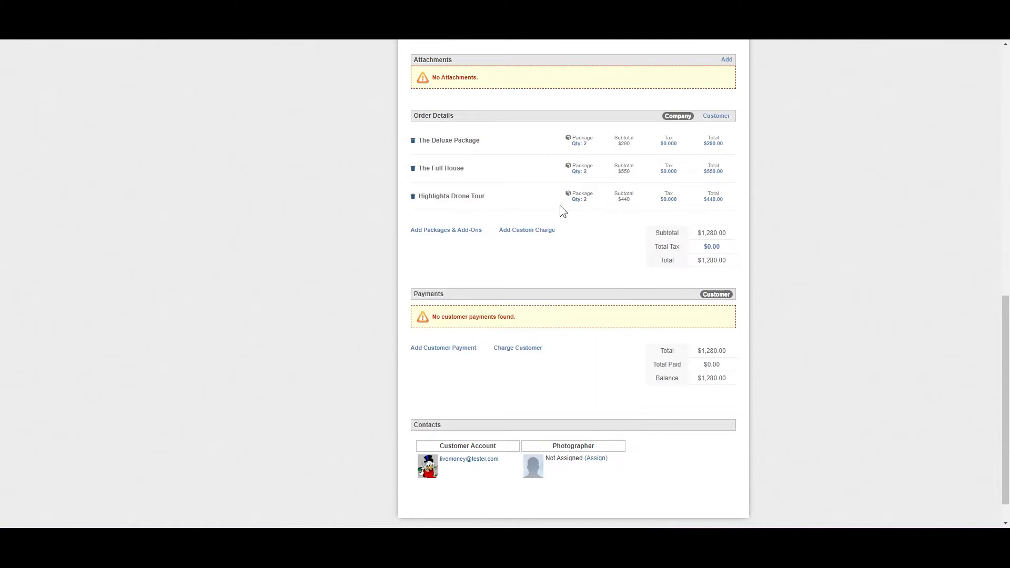
left_click(506, 348)
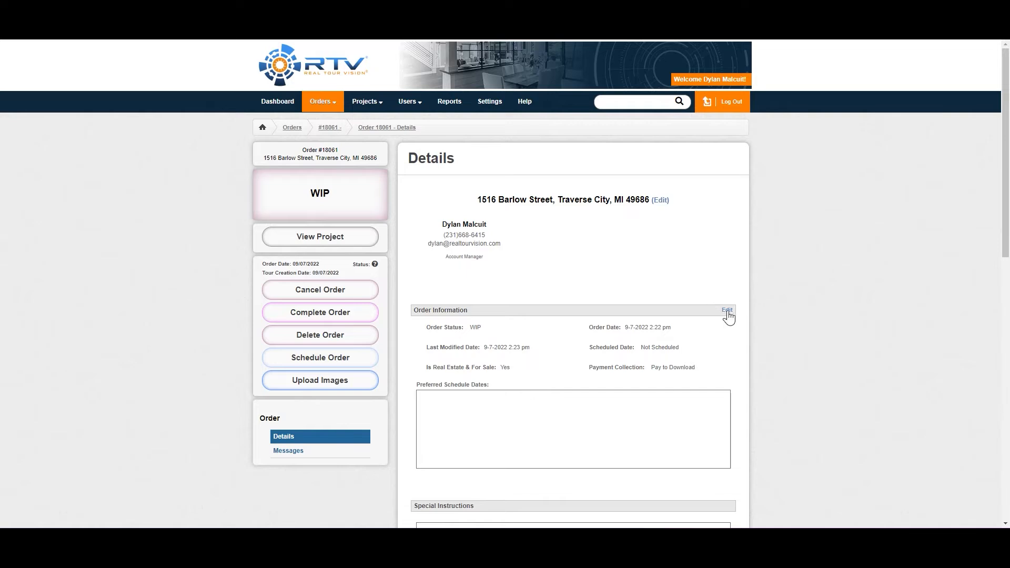
View the order's address form without editing it, and save the order information with status WIP and payment collection Pay to Download
left_click(660, 201)
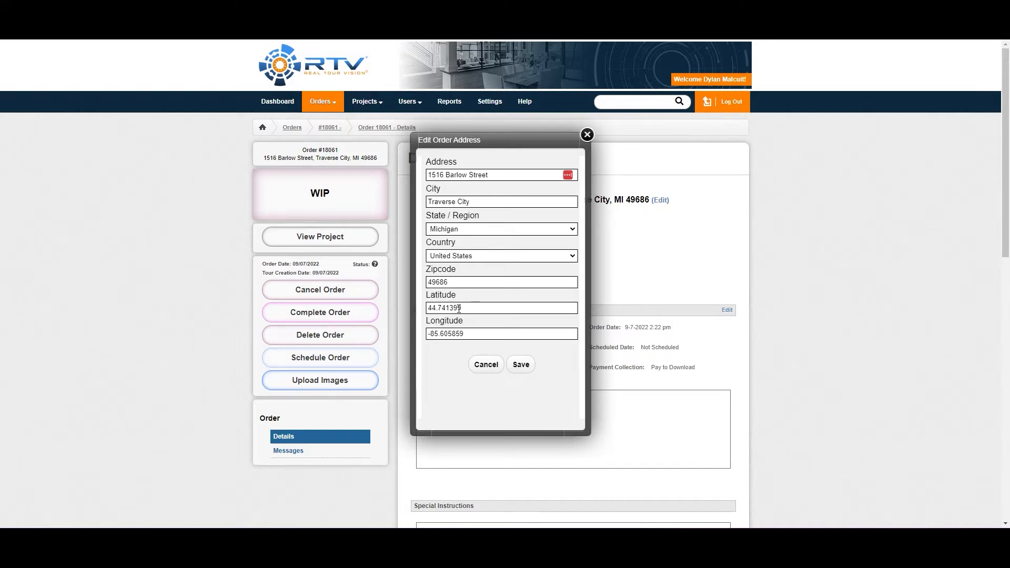
left_click(587, 135)
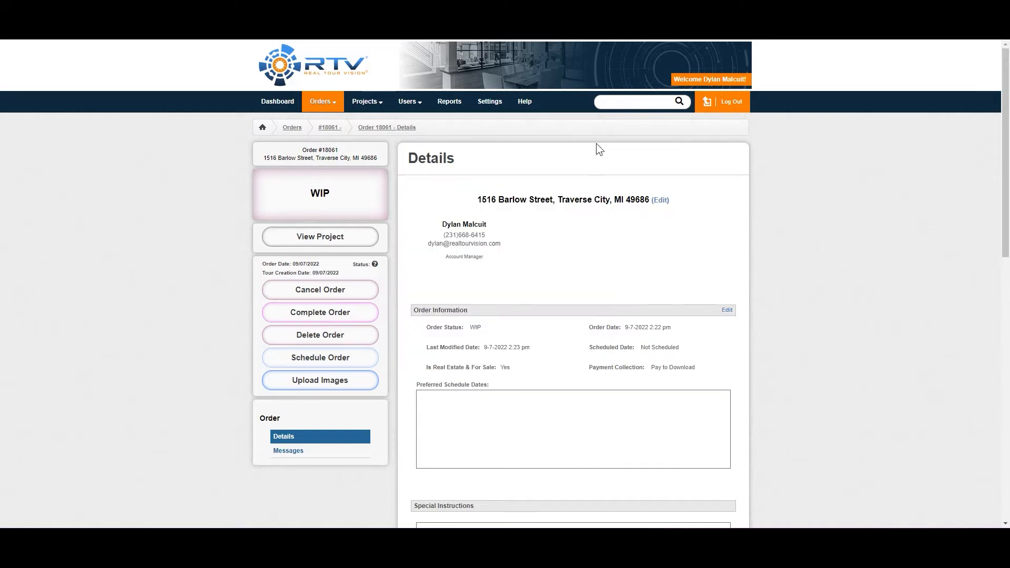
left_click(729, 310)
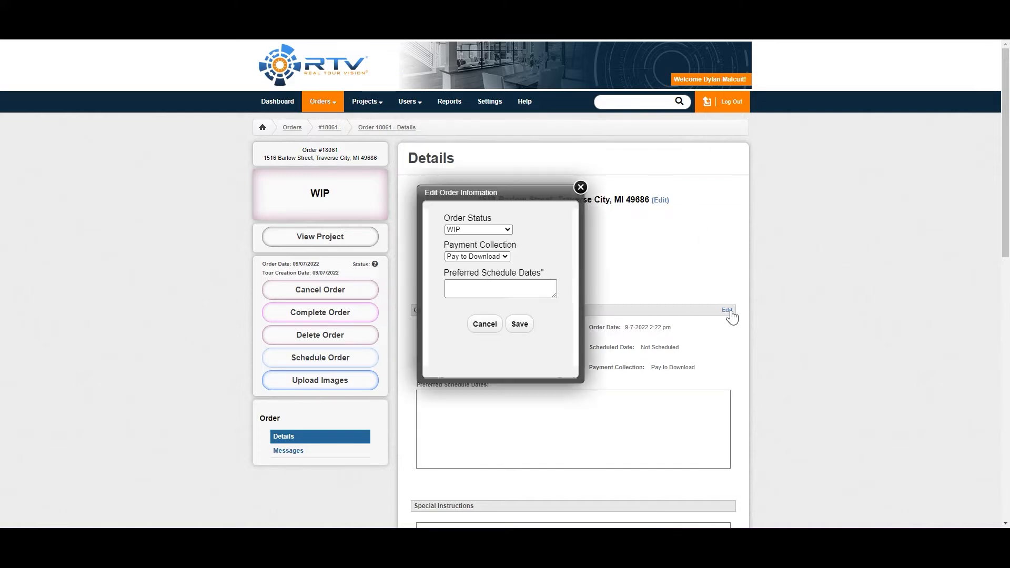
left_click(507, 230)
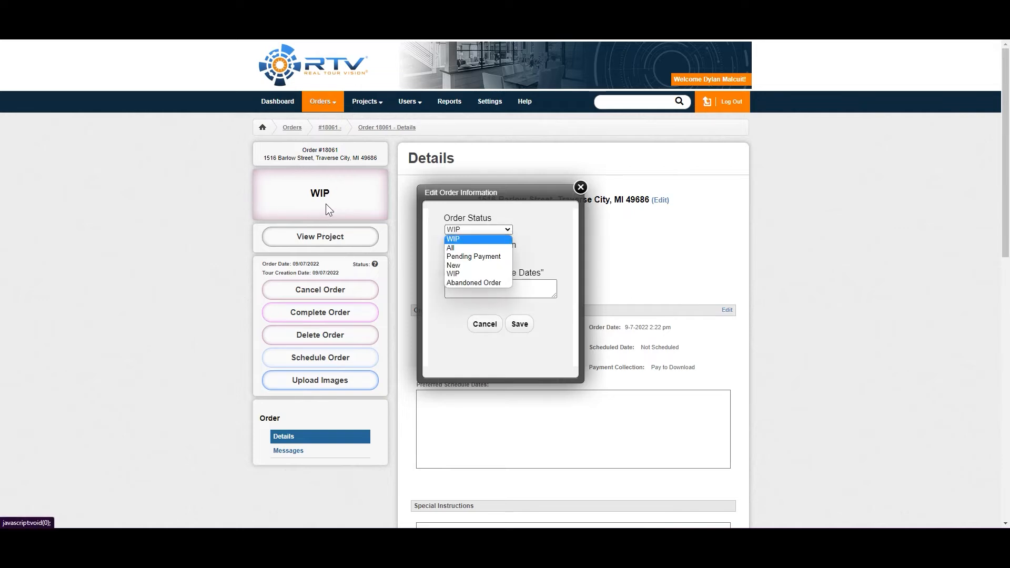
left_click(472, 242)
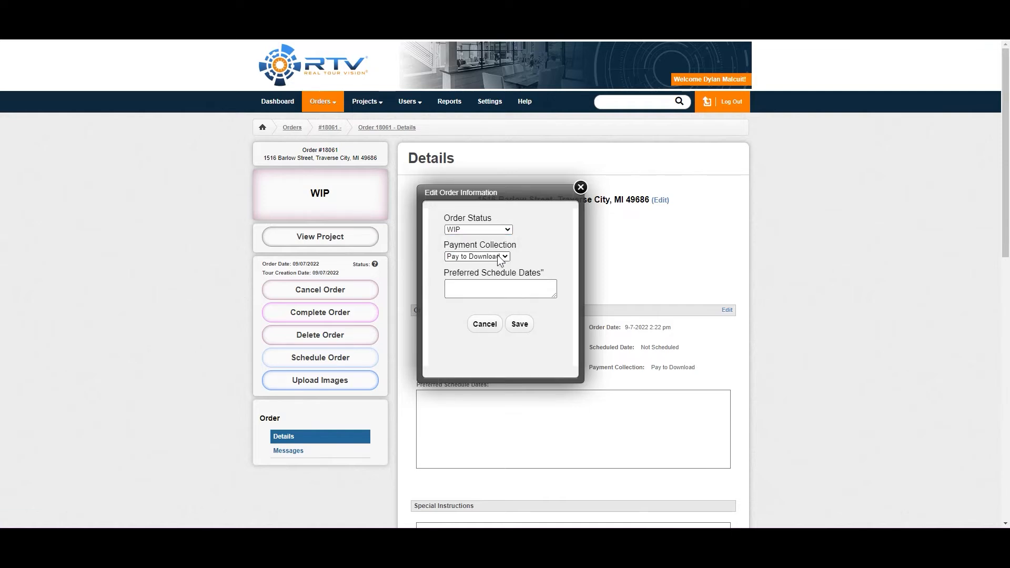
left_click(500, 258)
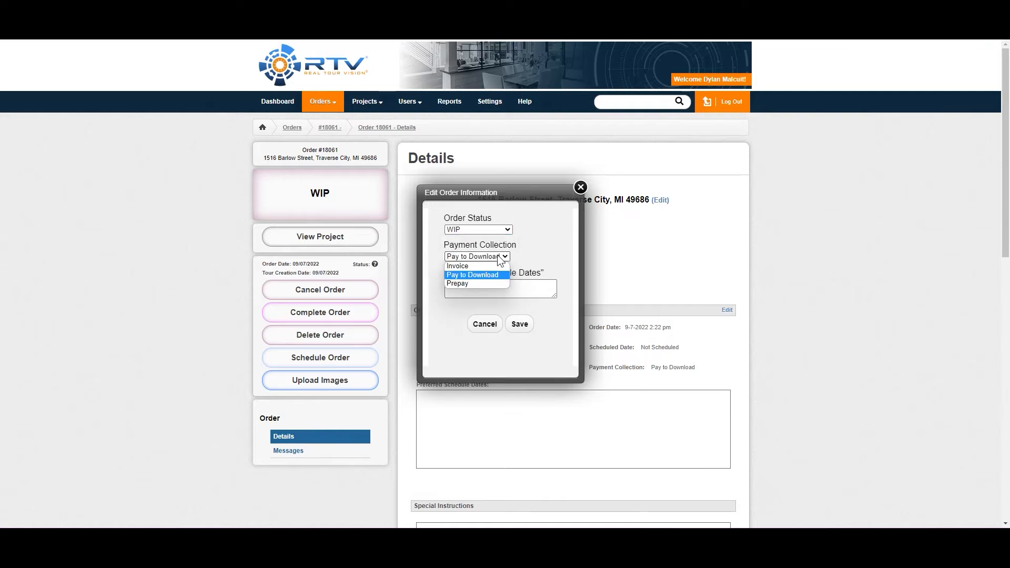
left_click(478, 274)
left_click(513, 286)
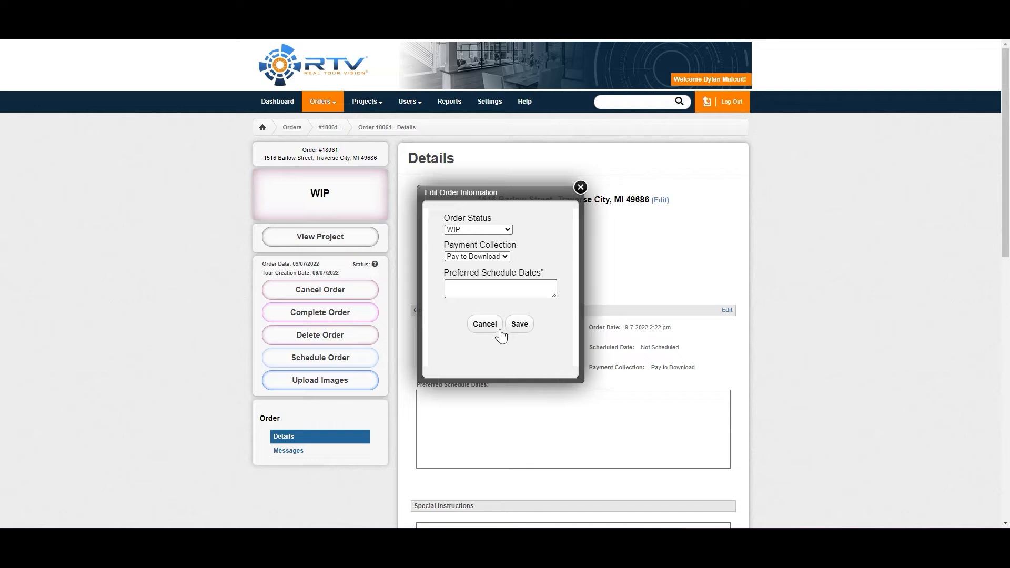
left_click(517, 330)
Open the file chooser for adding an order attachment and cancel it without choosing a file
scroll(626, 239, "down", 8)
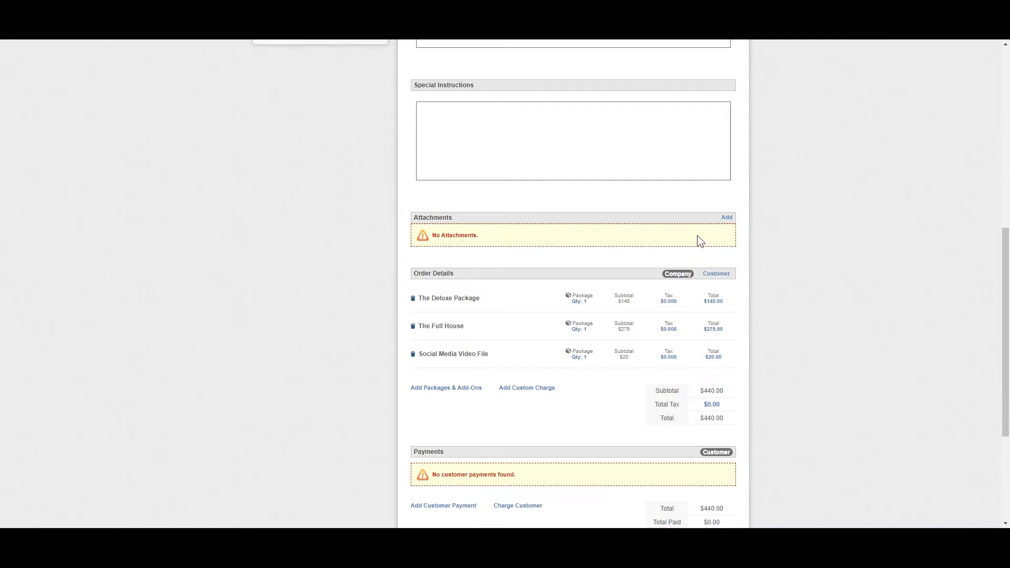
left_click(728, 217)
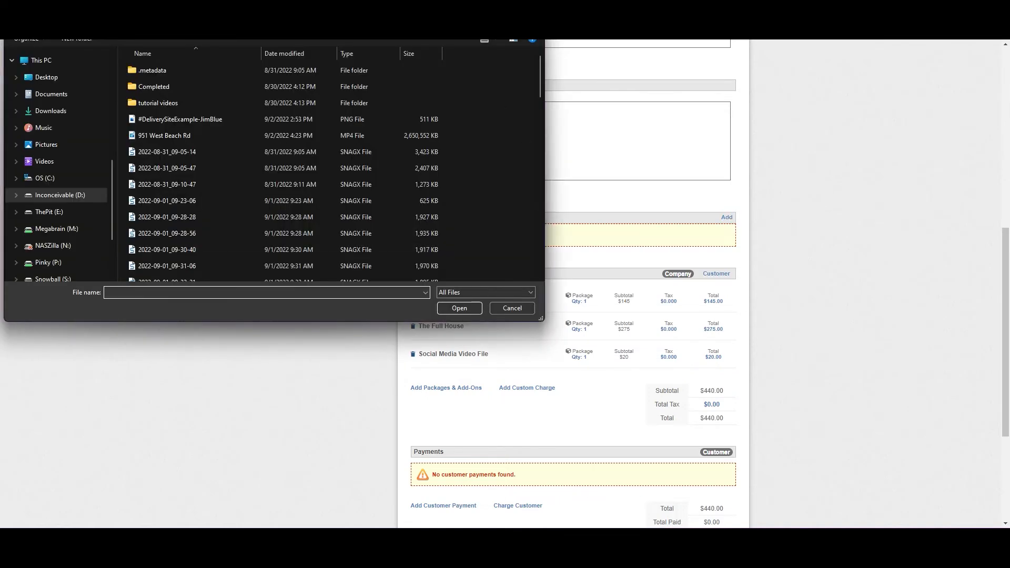
key("Escape")
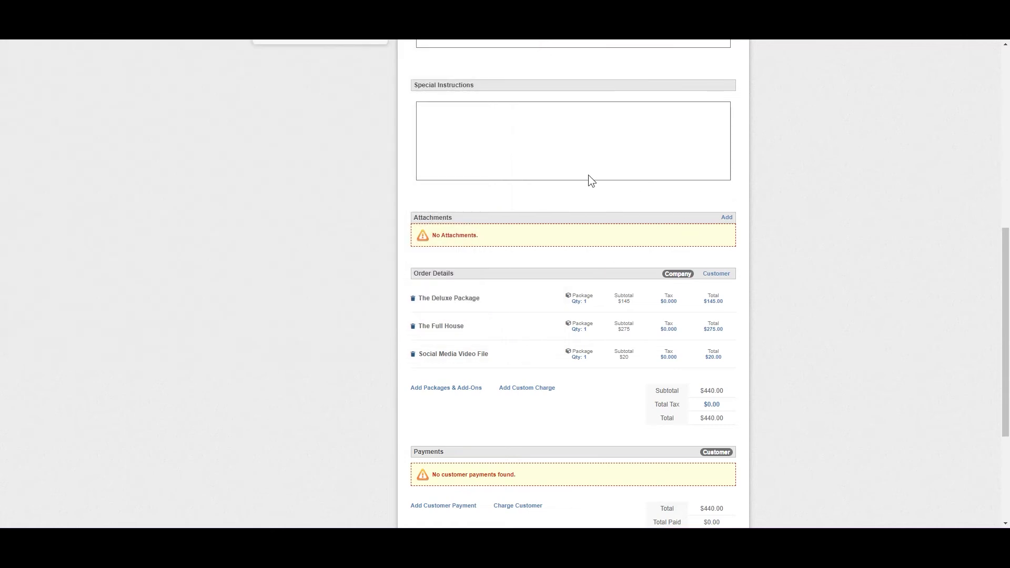
Review the order page from its order information down to the photographer assignment under Contacts
scroll(566, 263, "down", 2)
scroll(564, 266, "down", 2)
scroll(589, 326, "up", 10)
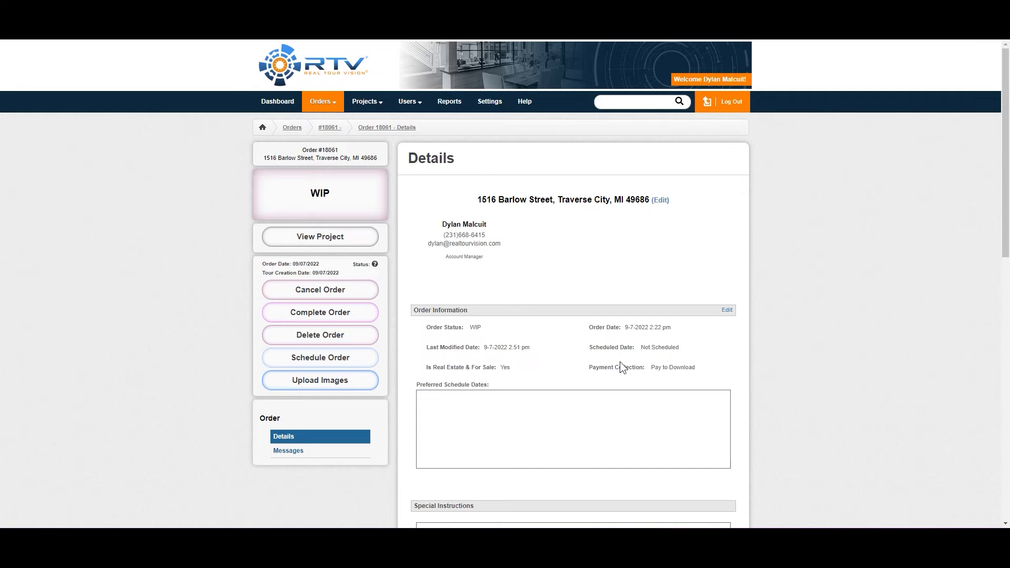
scroll(631, 373, "down", 10)
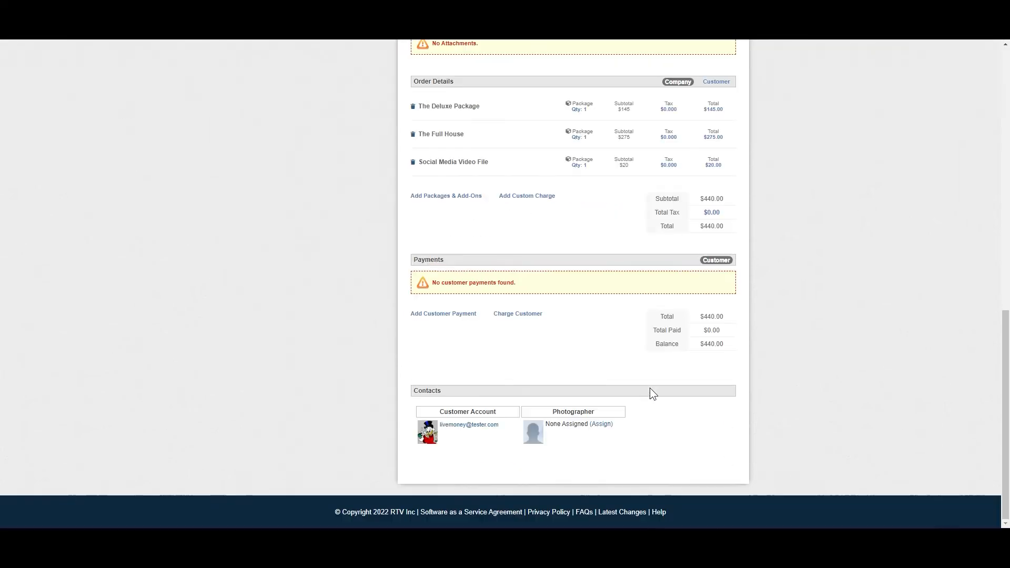
View the list of photographers available for the order under Contacts and close it without assigning anyone
left_click(608, 425)
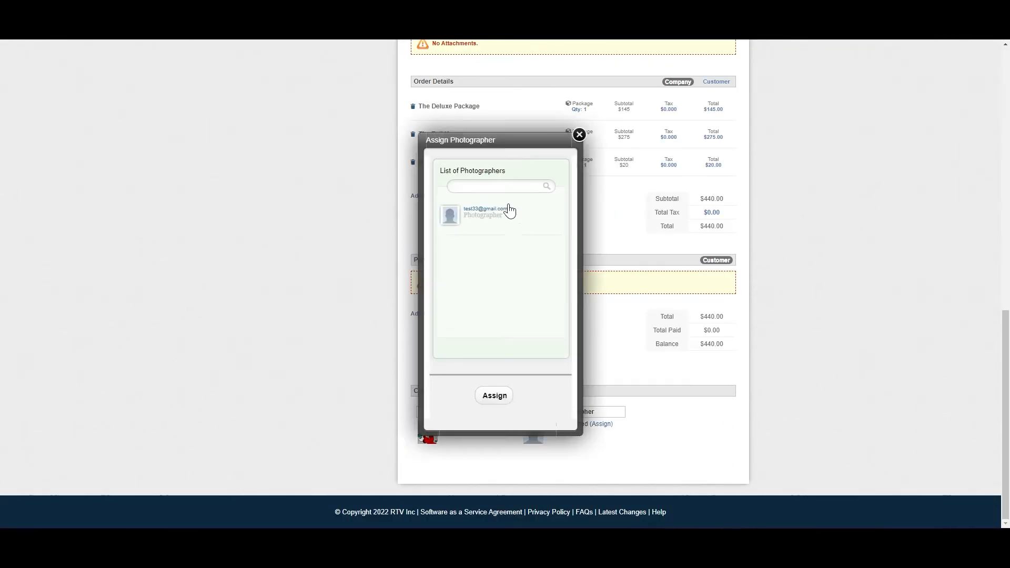
left_click(579, 135)
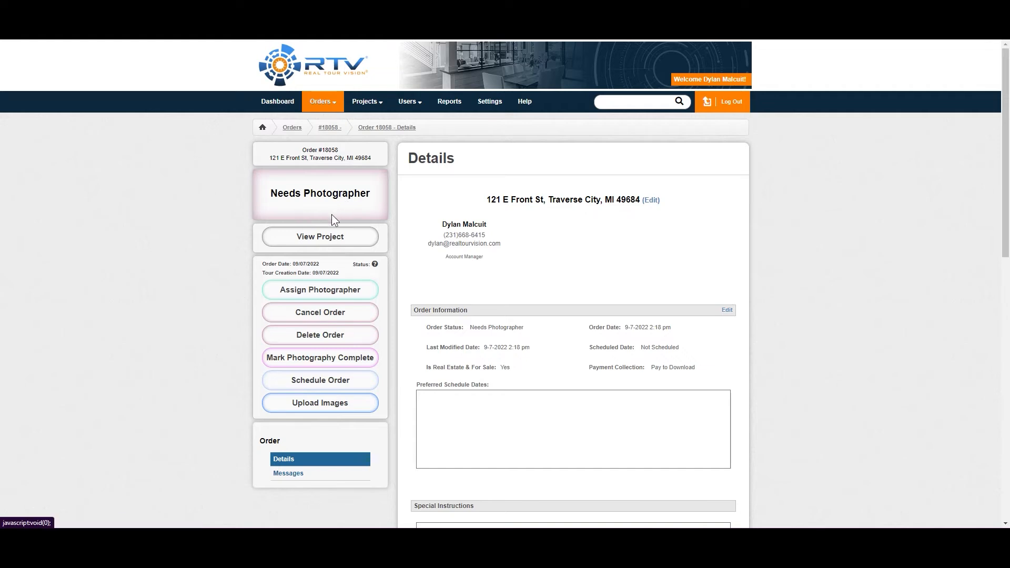
Examine the new-user form with the Photographer account type and close it without creating a user
left_click(409, 101)
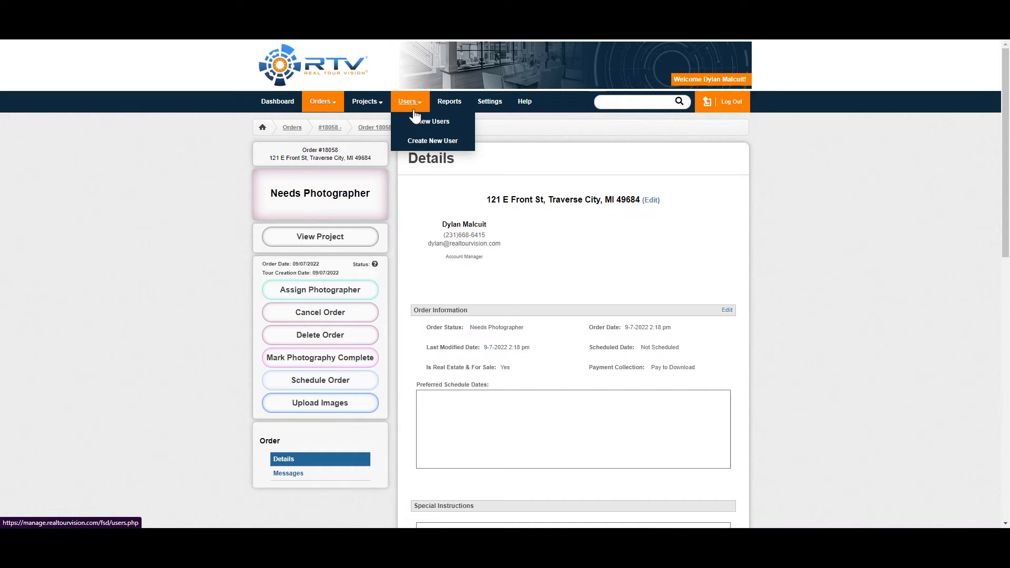
left_click(419, 141)
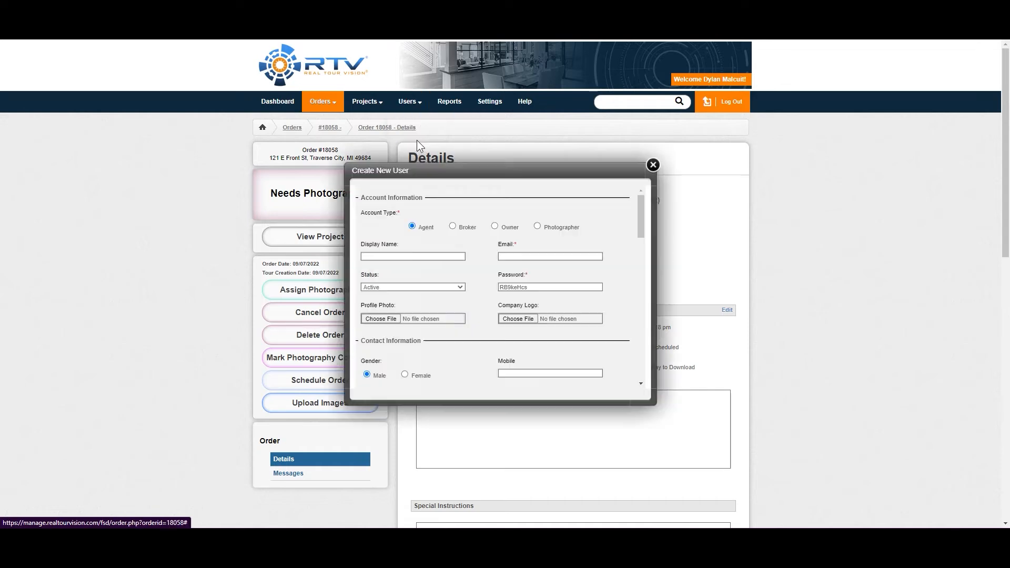
left_click(537, 226)
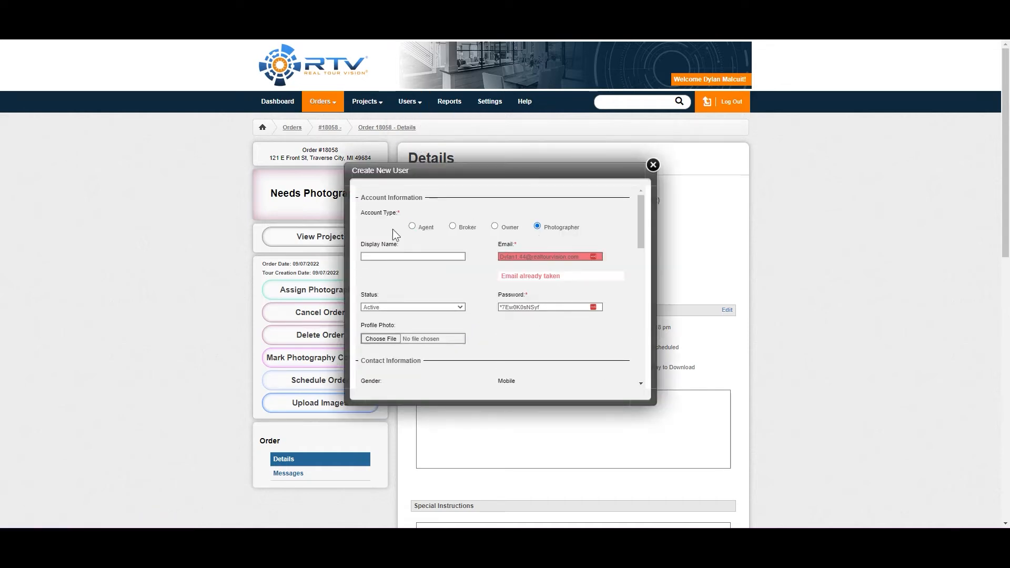
scroll(440, 295, "down", 5)
scroll(440, 295, "up", 5)
left_click(652, 164)
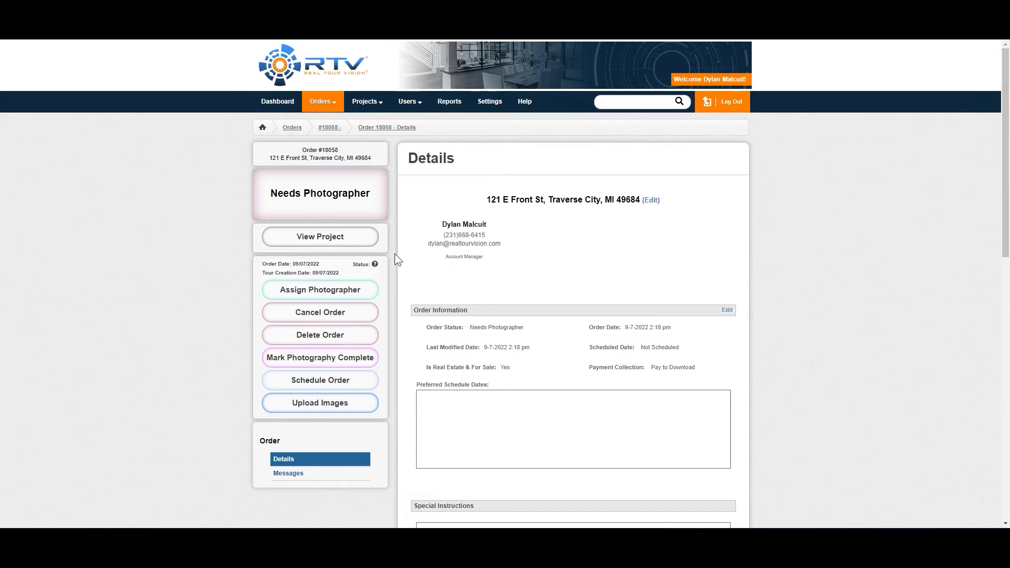
Try out selecting the listed photographer in the order's Assign Photographer dialog and close it without assigning
left_click(333, 292)
left_click(485, 251)
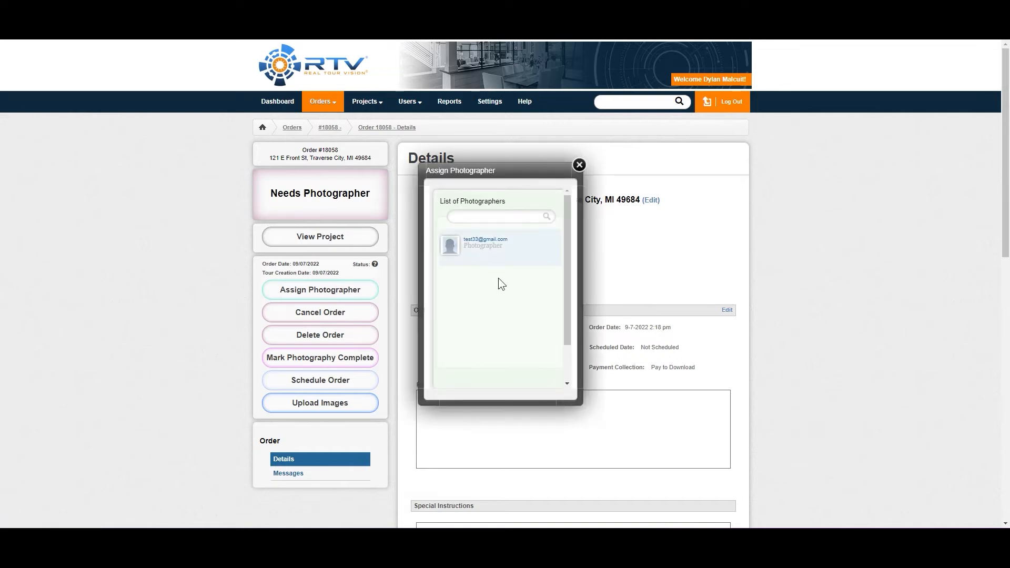
left_click(579, 166)
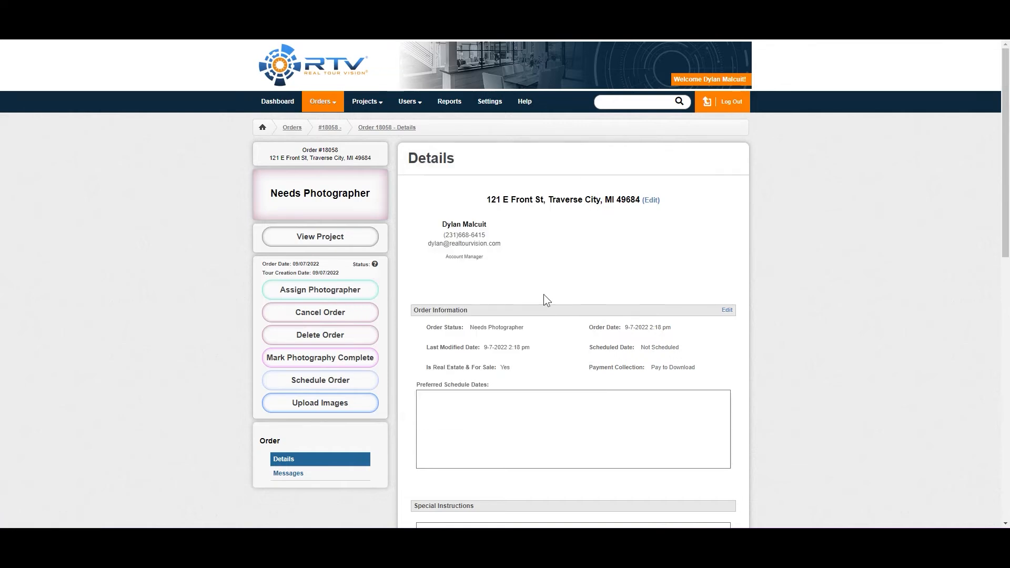
Schedule the order for September 22, 2022 at 12:00 PM and close the scheduling dialog
left_click(348, 385)
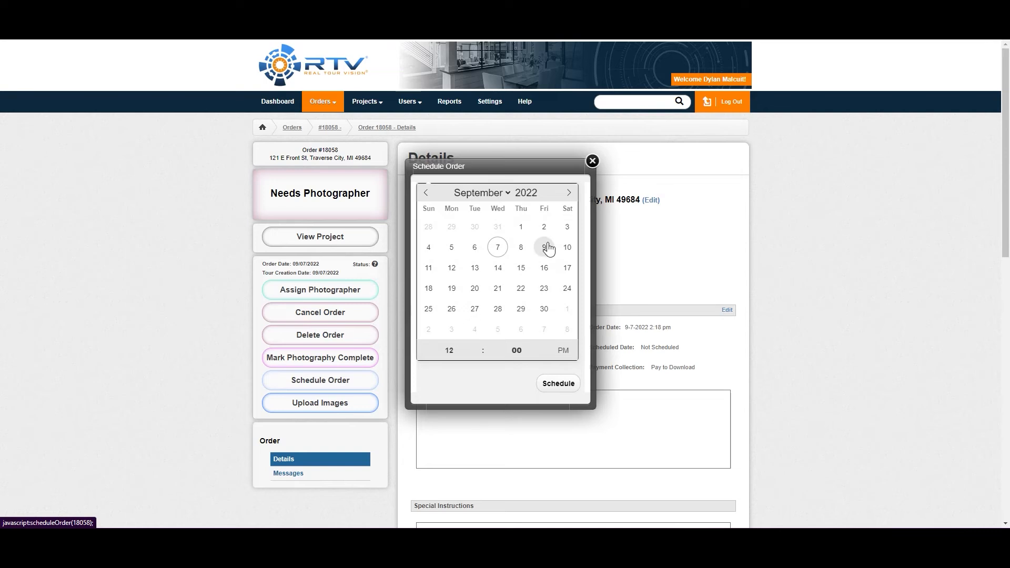
left_click(523, 291)
left_click(556, 383)
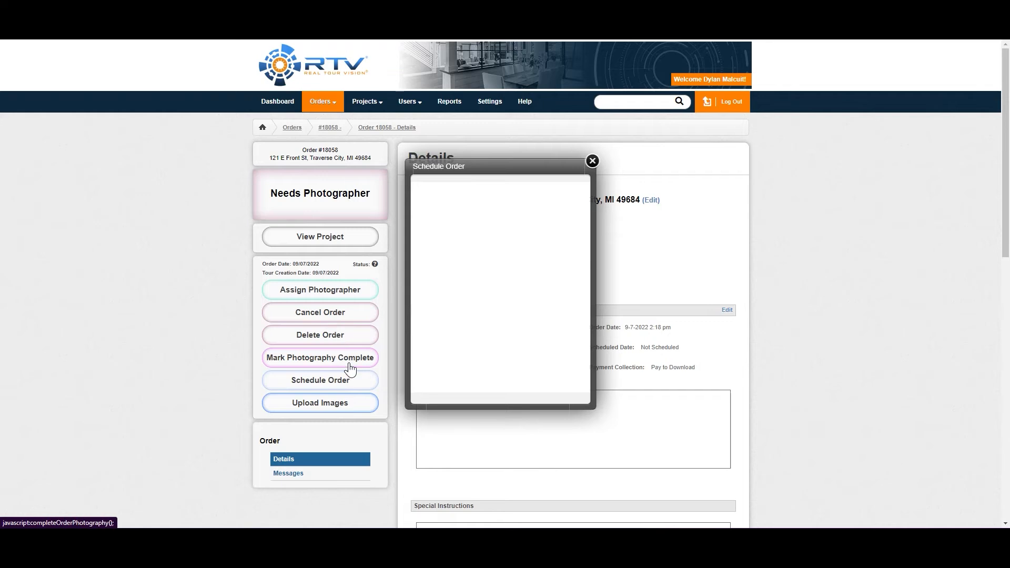
left_click(592, 162)
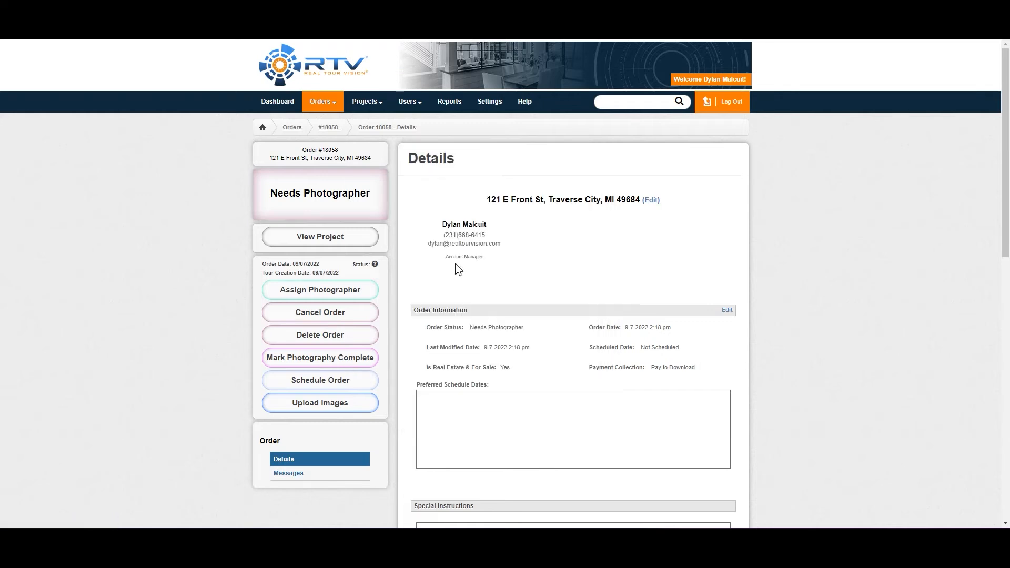
Mark the order's photography complete and open its image upload in the Media Manager
left_click(360, 361)
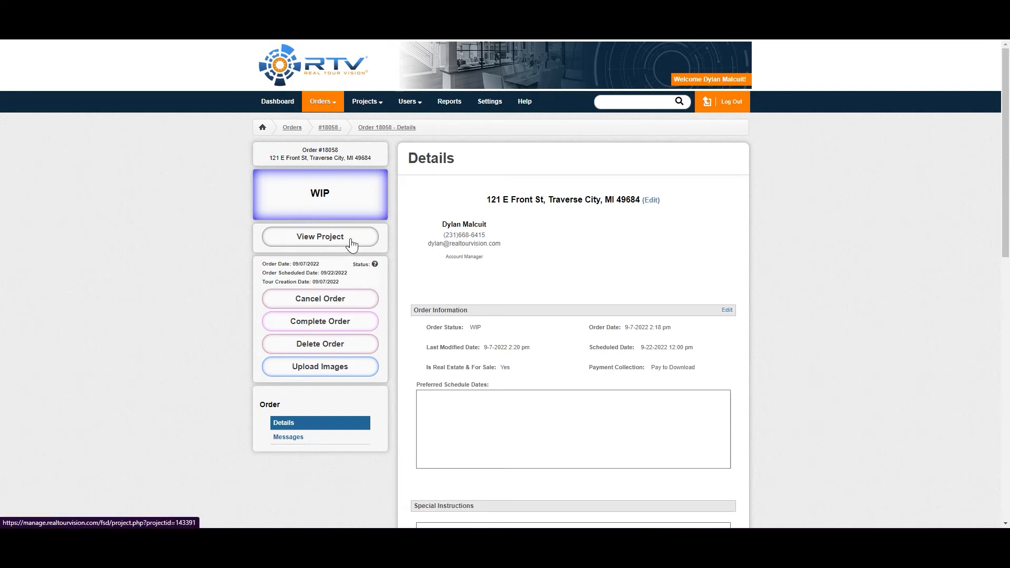
left_click(345, 369)
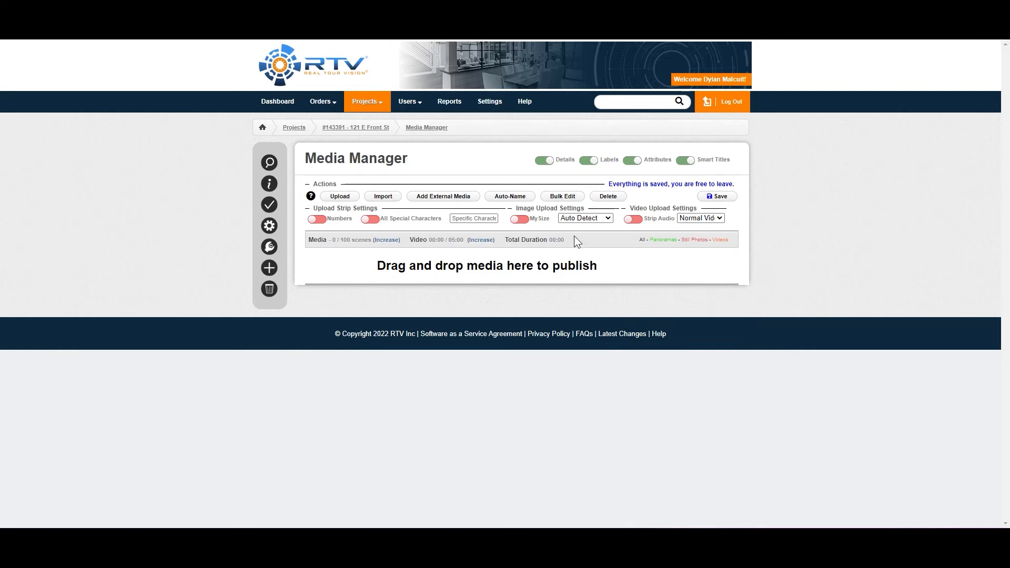
Open the Storefront Settings, review them, and follow the default storefront link
left_click(495, 104)
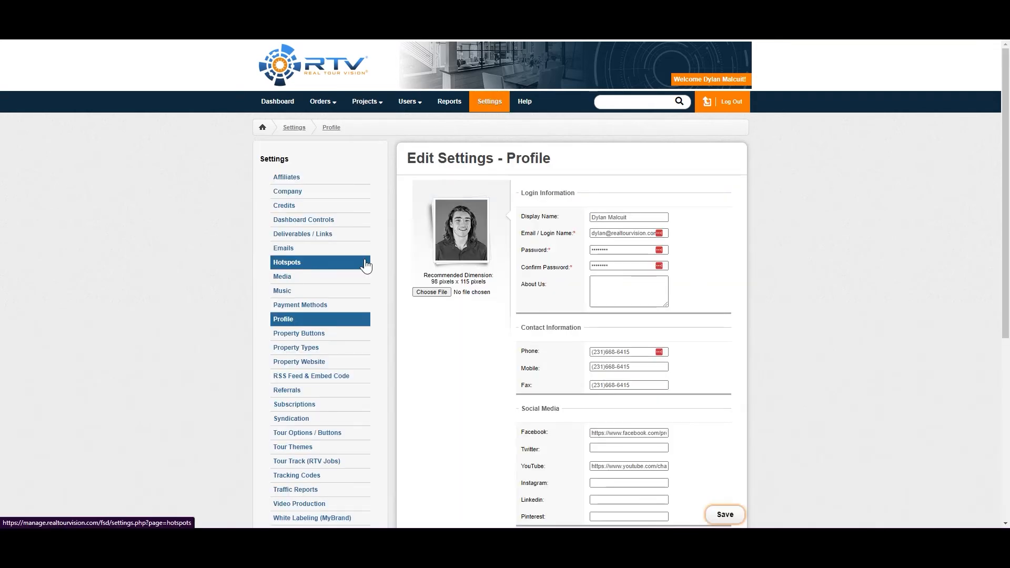
scroll(367, 265, "down", 6)
left_click(302, 457)
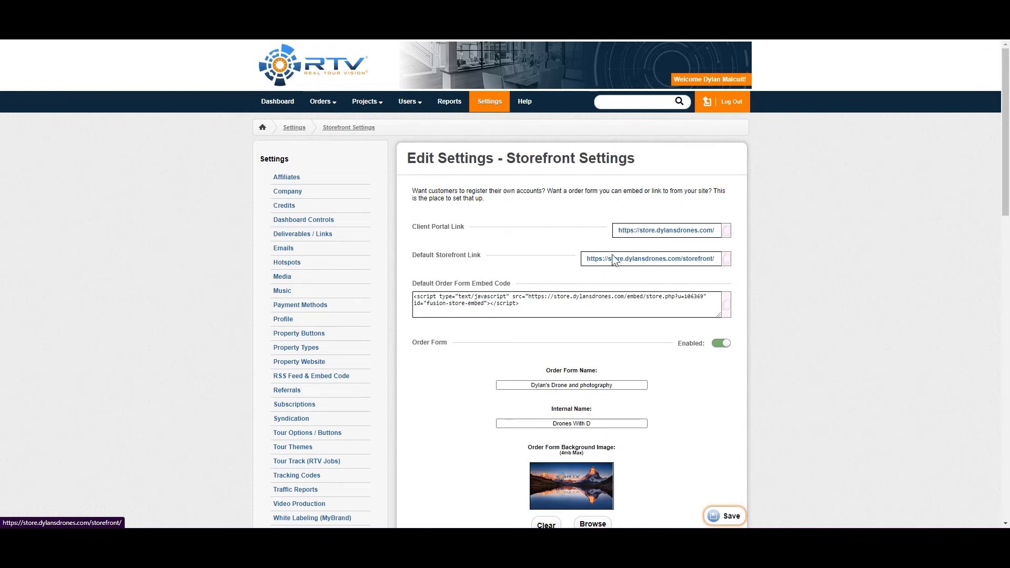
scroll(367, 332, "down", 15)
scroll(339, 225, "up", 5)
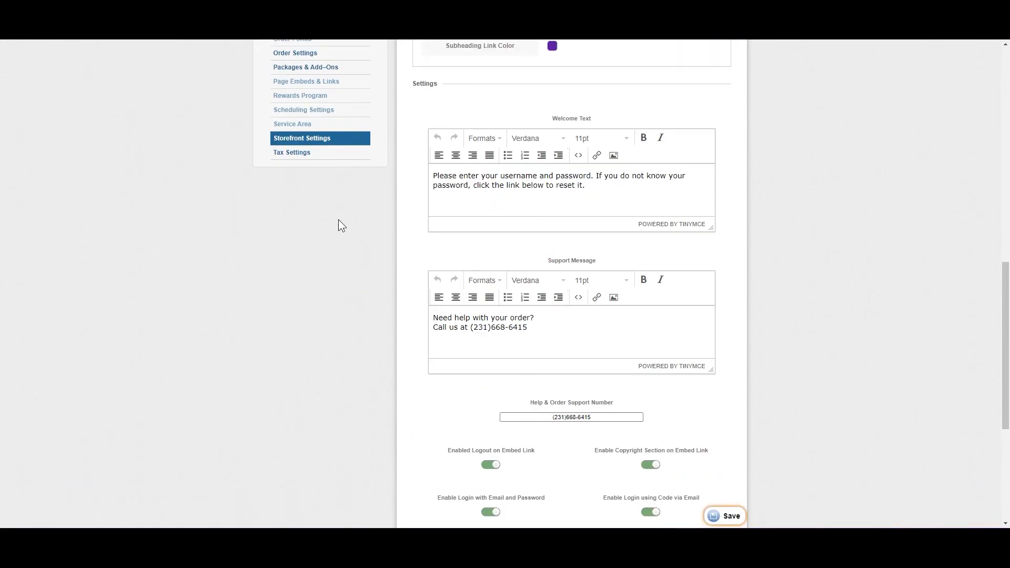
left_click(323, 142)
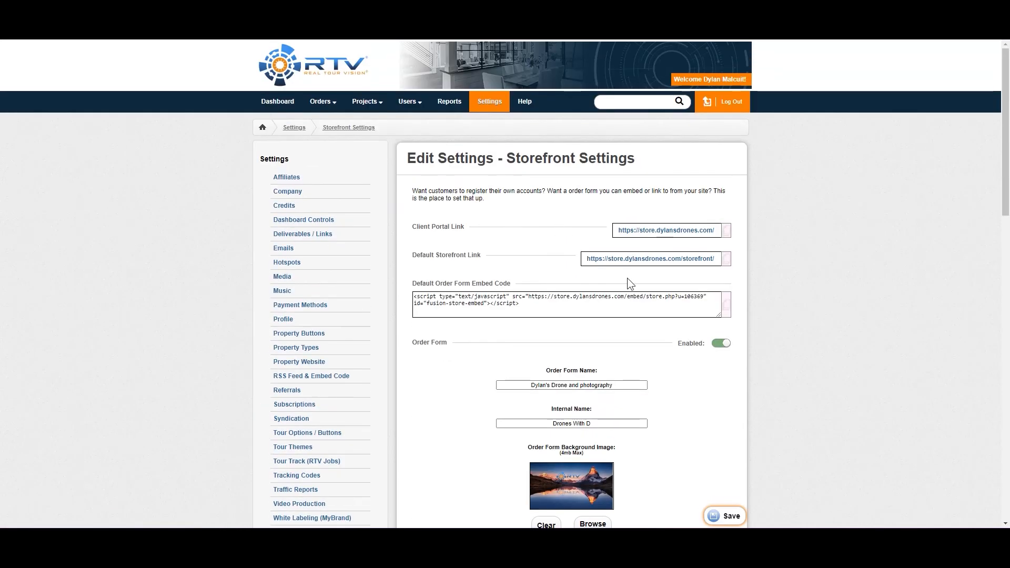
left_click(627, 259)
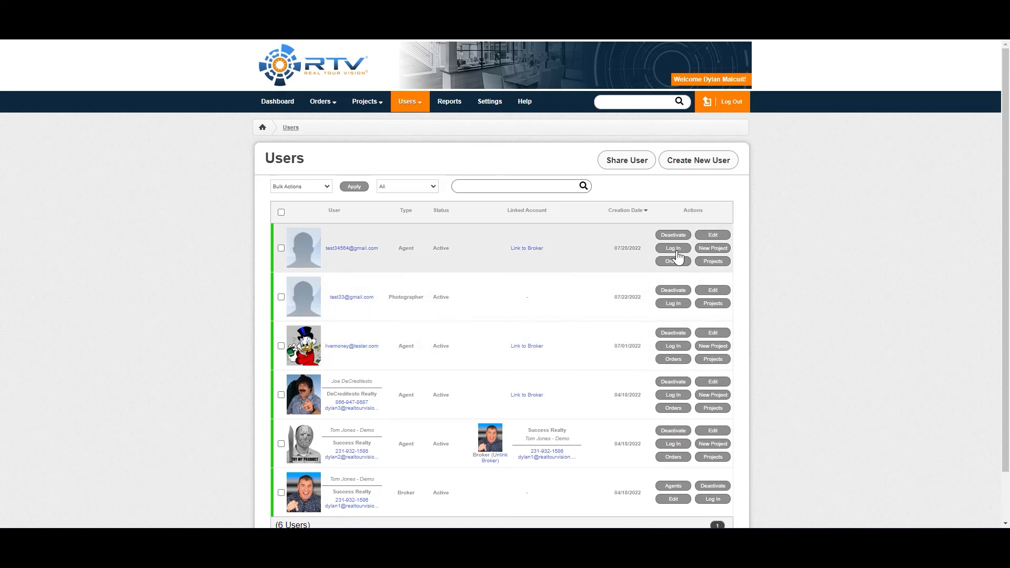
Copy the login details from the newest agent's account settings and sign in to the storefront with the account email and password
left_click(712, 234)
scroll(468, 396, "down", 2)
scroll(635, 248, "up", 2)
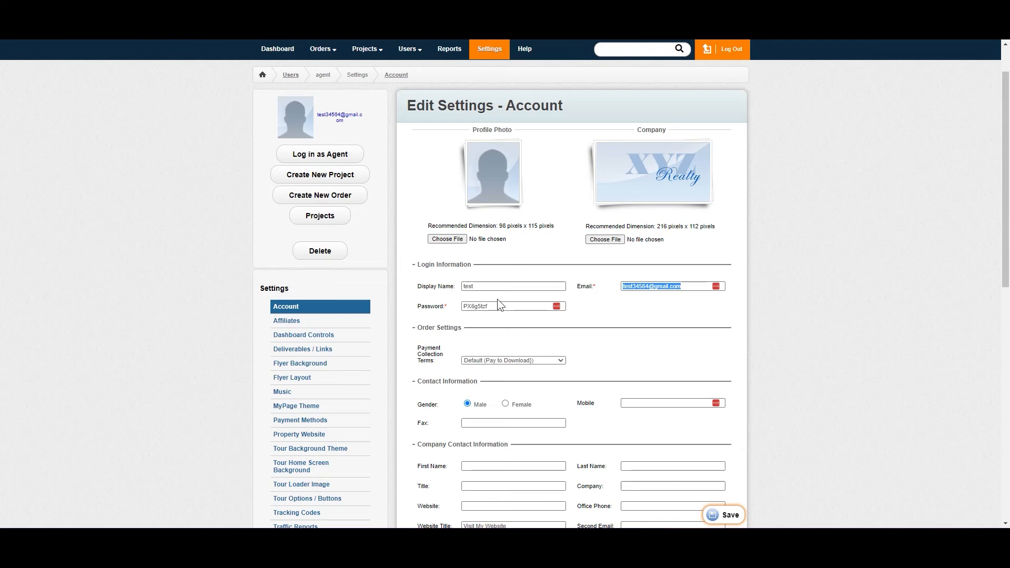
double_click(479, 306)
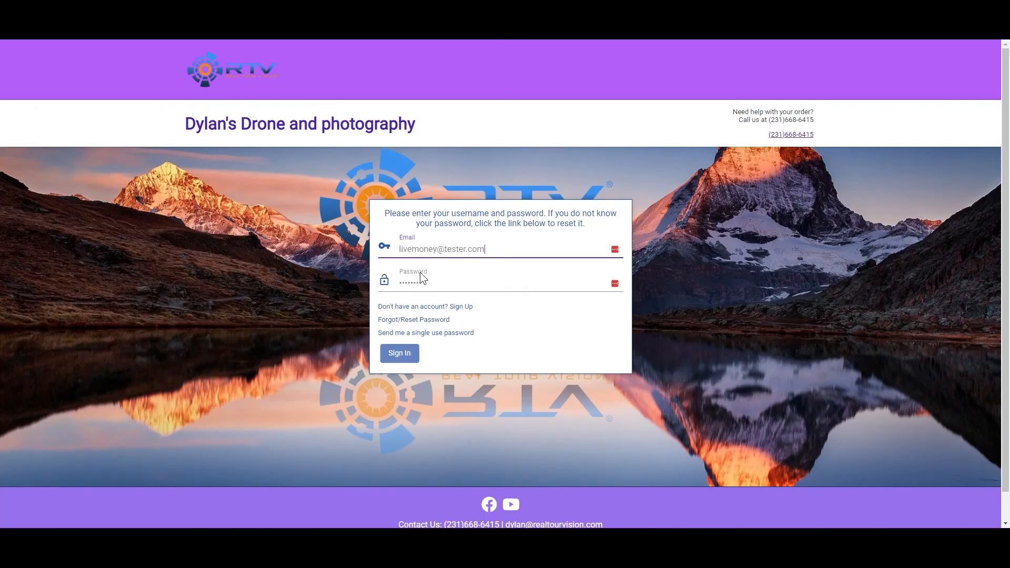
left_click(427, 279)
key("ctrl+v")
left_click(410, 360)
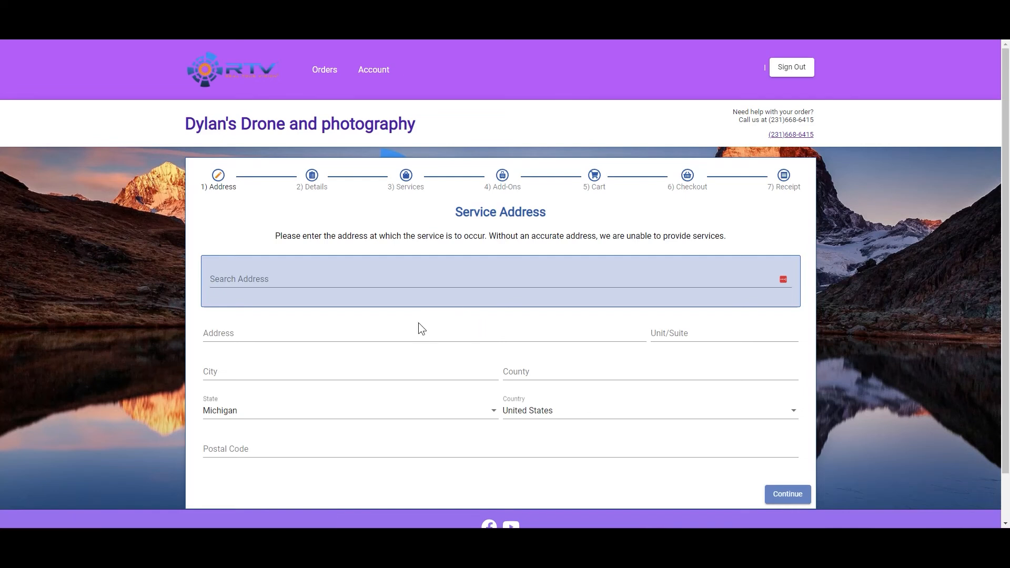
Fill in the storefront order's service address through the address search and confirm its map location
left_click(384, 282)
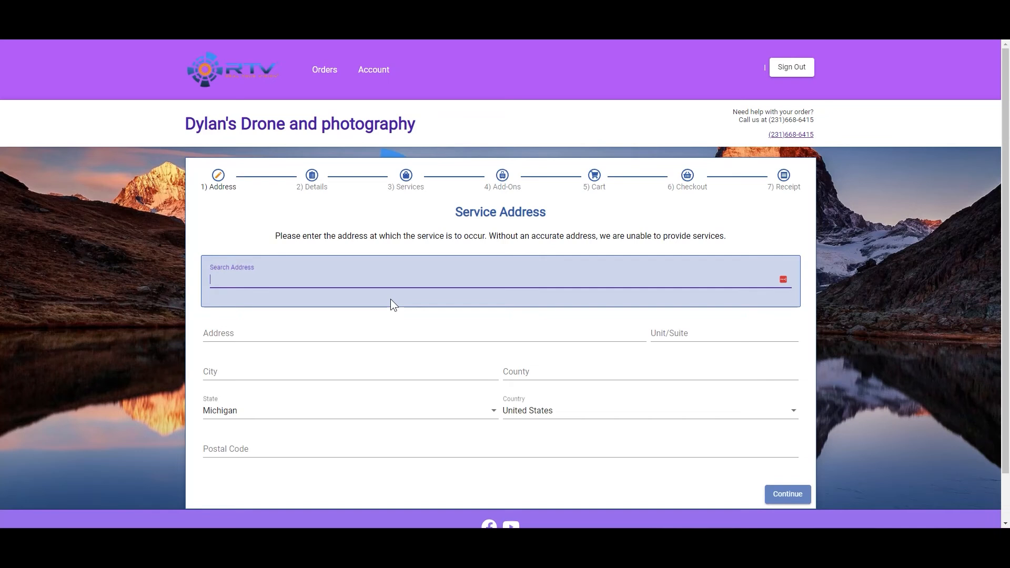
type("15")
left_click(376, 309)
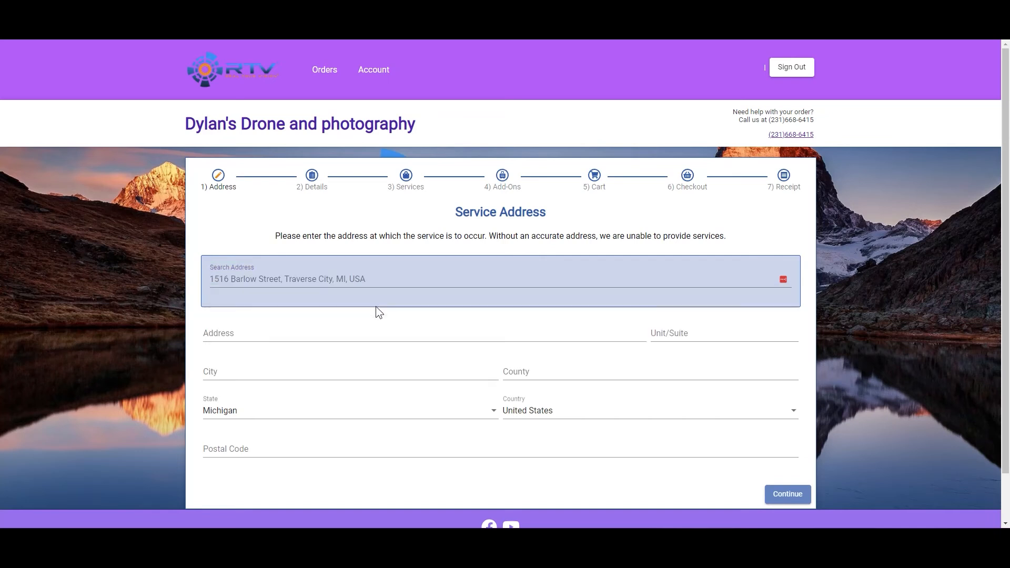
left_click(784, 493)
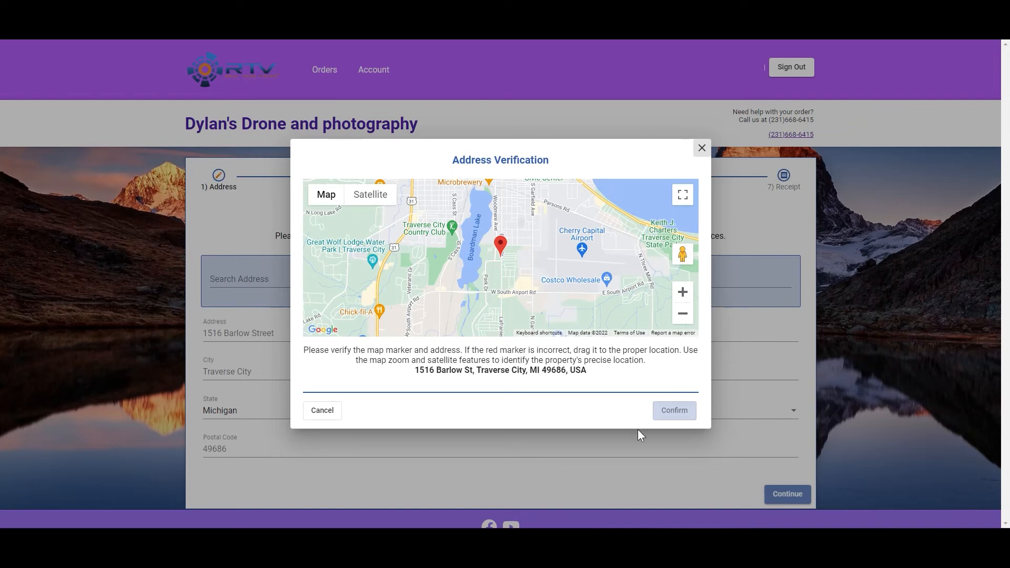
left_click(667, 412)
Leave the additional property details blank, select The Deluxe Package and The Full House as services, and continue to the add-ons
scroll(597, 388, "down", 2)
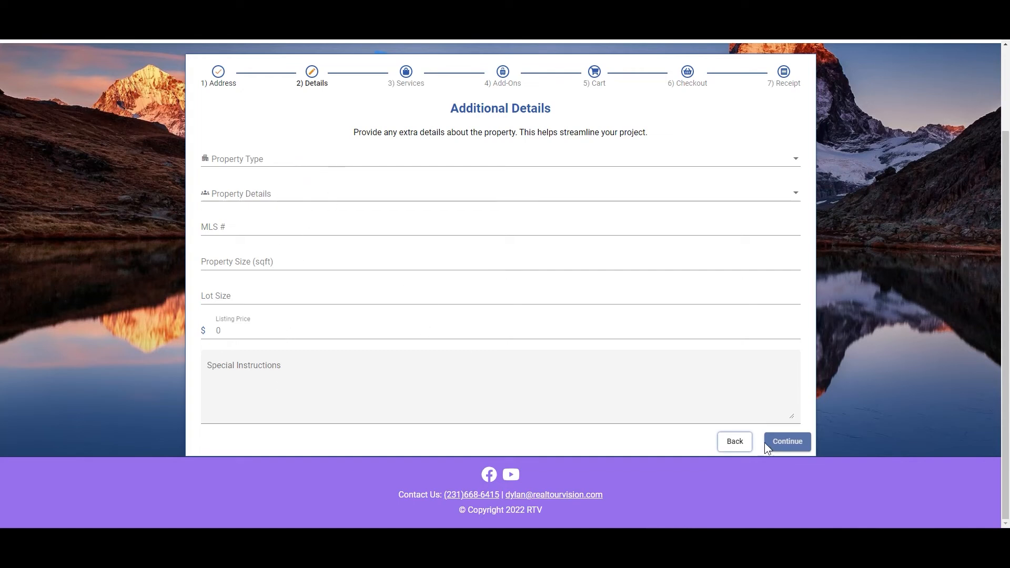
left_click(783, 444)
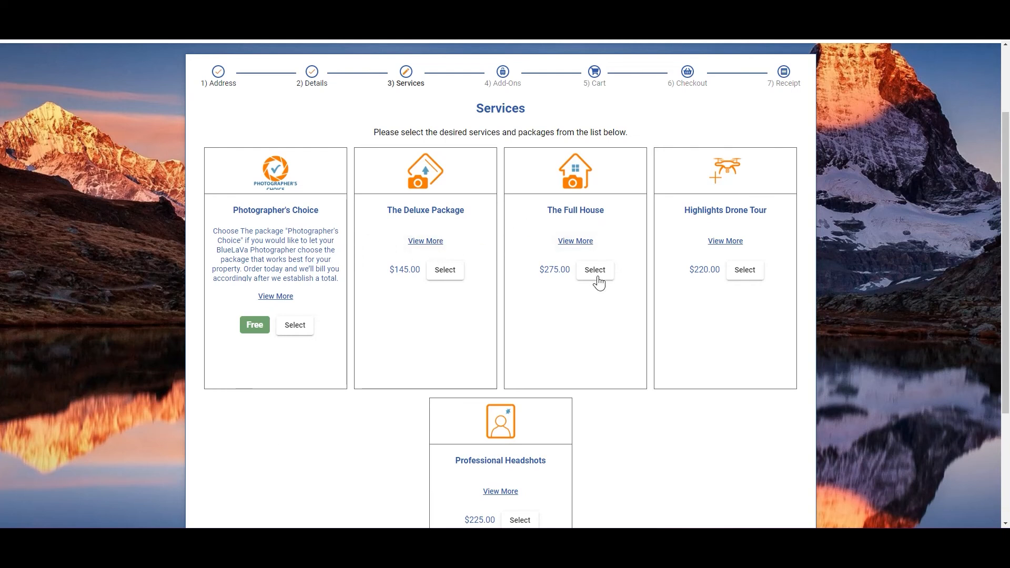
scroll(599, 283, "down", 1)
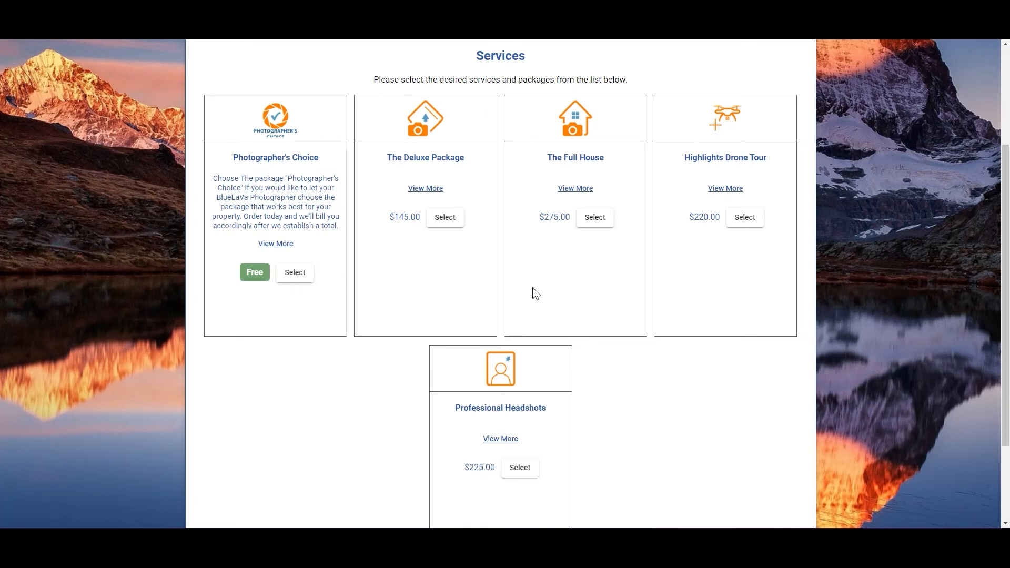
left_click(445, 221)
left_click(610, 225)
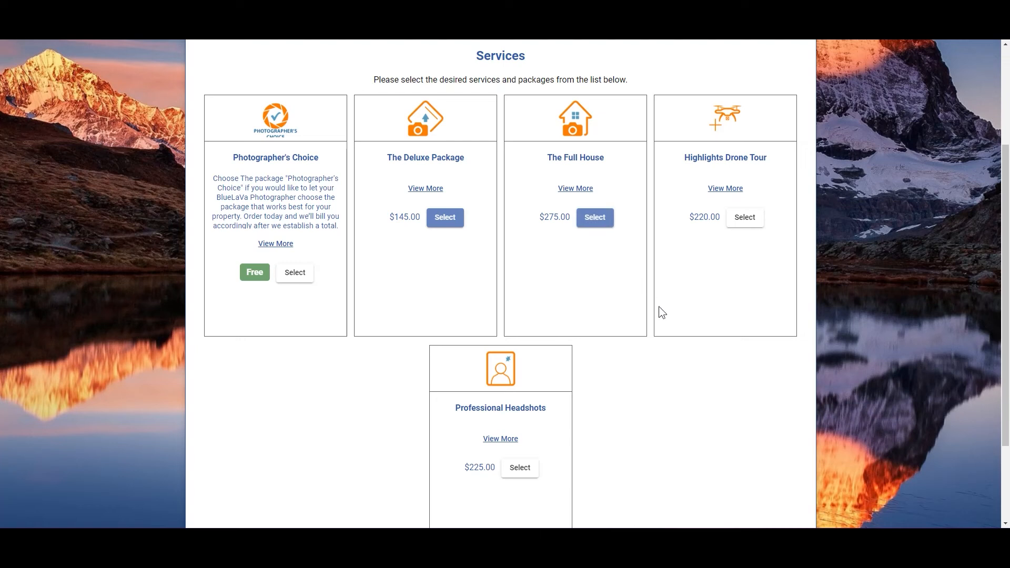
scroll(659, 307, "up", 3)
scroll(658, 306, "down", 2)
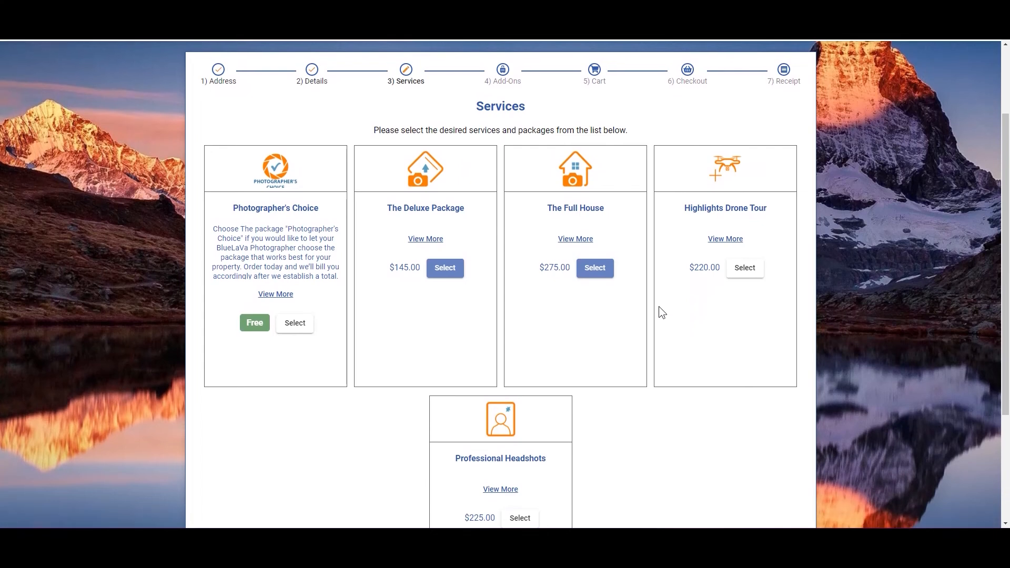
scroll(660, 310, "down", 3)
left_click(782, 442)
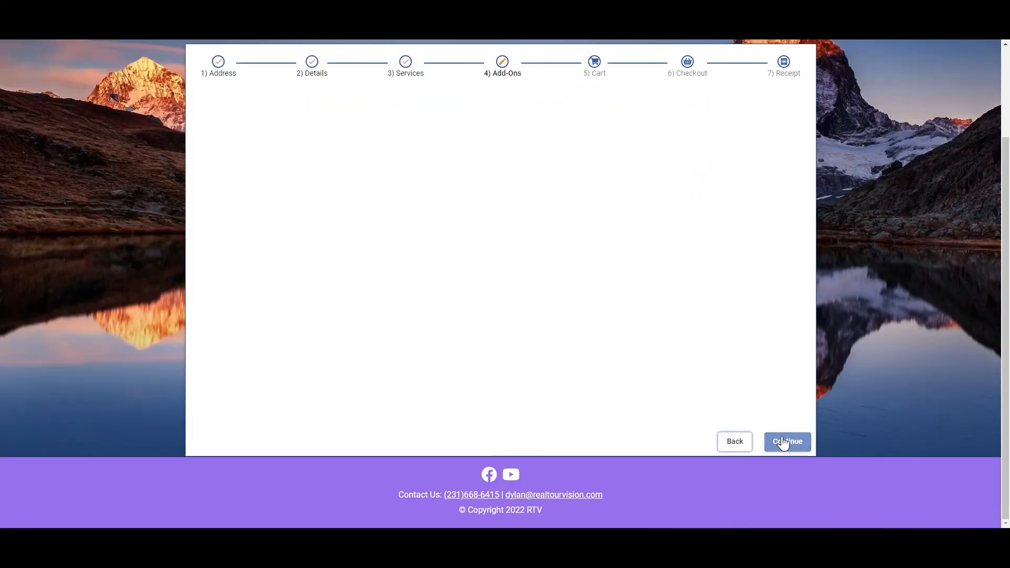
Add the Social Media Video File, look at the AstroZoom property-line options, and submit the order with Pay Later
left_click(368, 318)
left_click(689, 324)
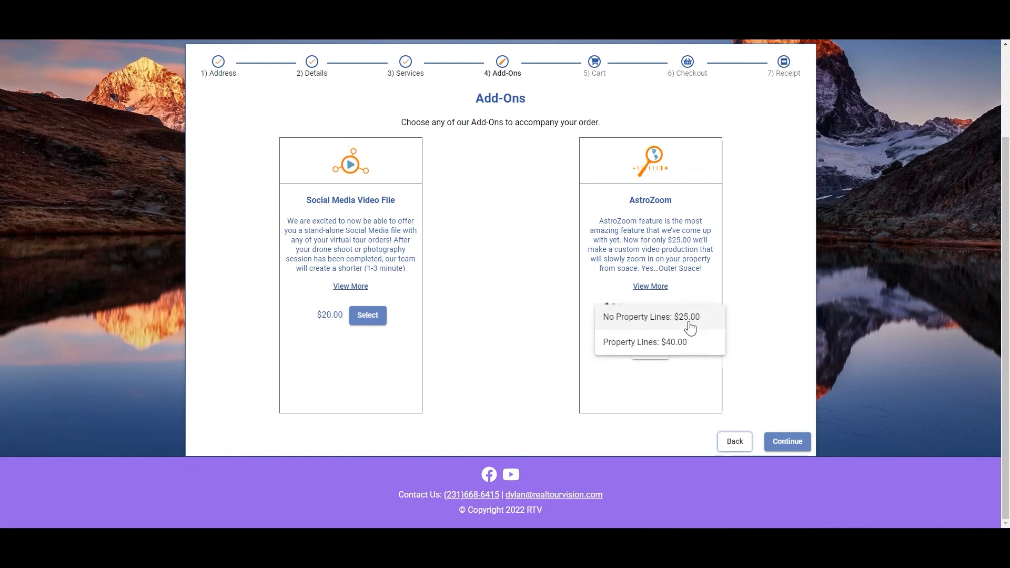
left_click(682, 341)
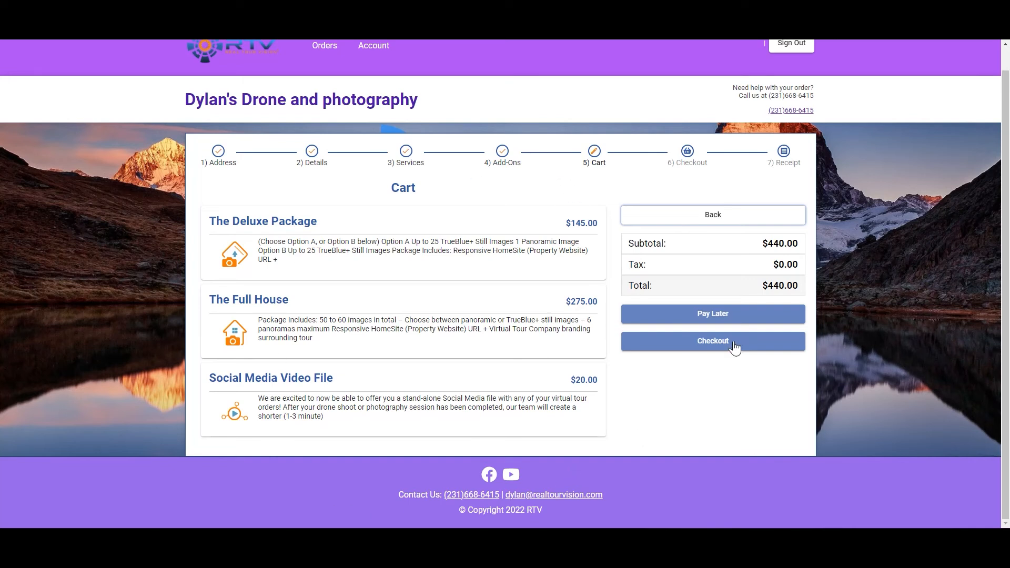
left_click(711, 315)
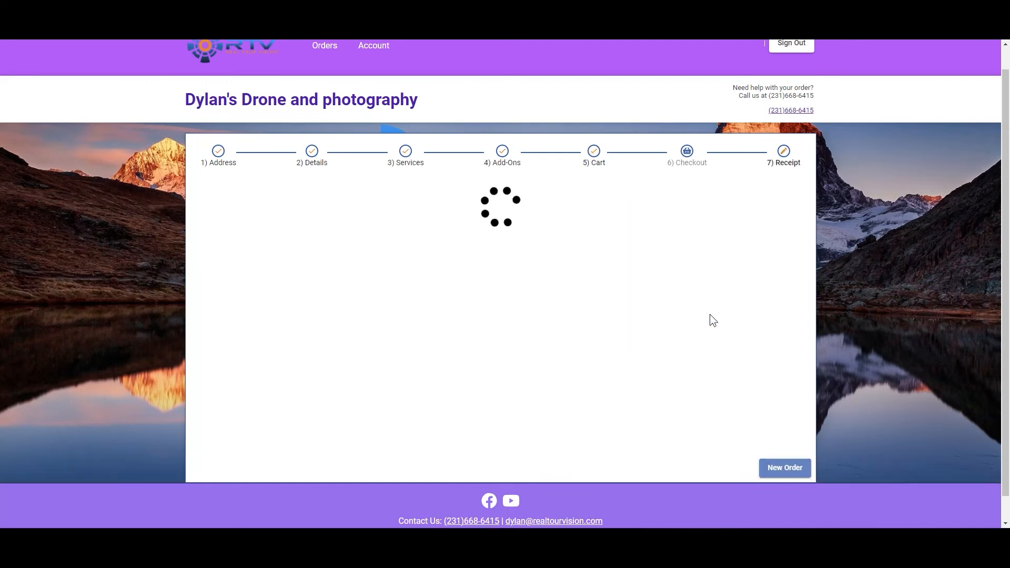
scroll(704, 305, "down", 1)
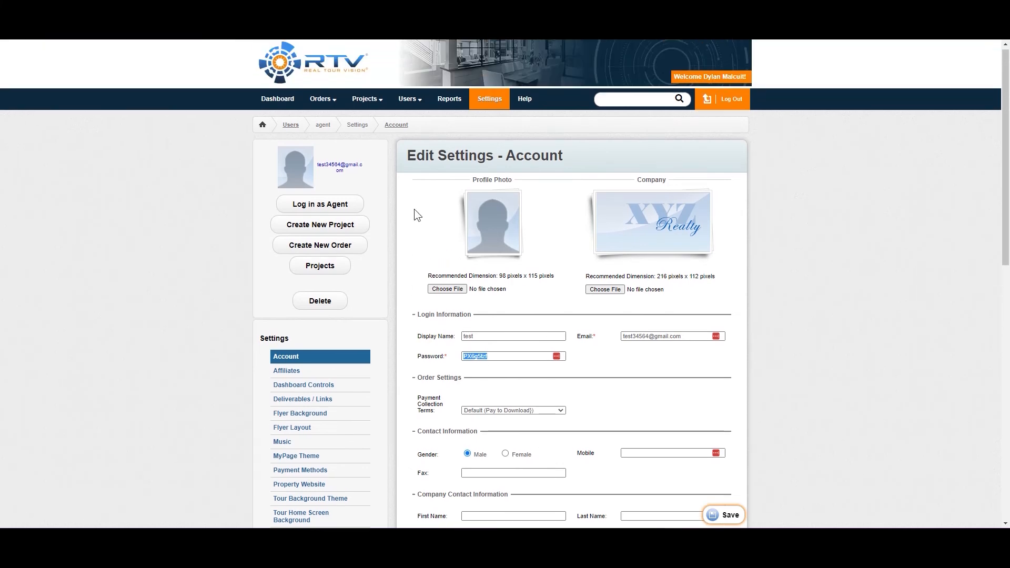
Switch back to the Real Tour Vision management site and open the list of all orders
scroll(414, 209, "up", 1)
mouse_move(322, 98)
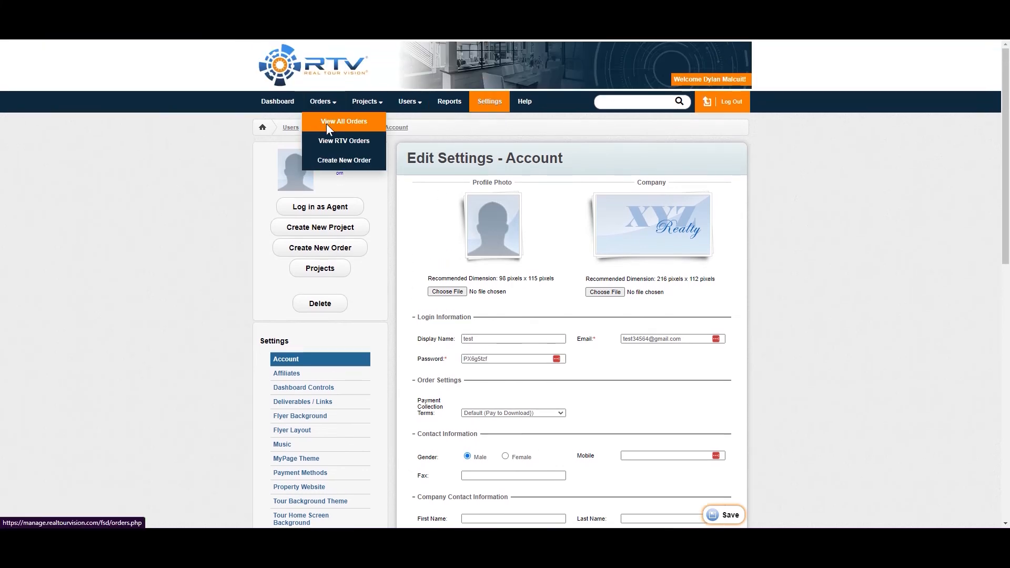
left_click(326, 124)
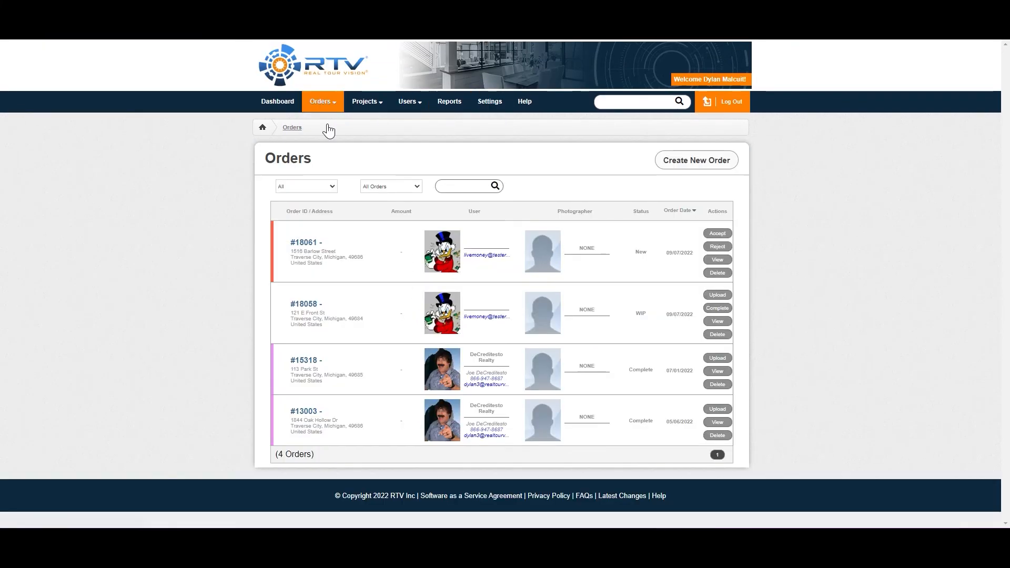
Open the new storefront order at the top of the list, review its packages and payments, and accept the order
left_click(310, 243)
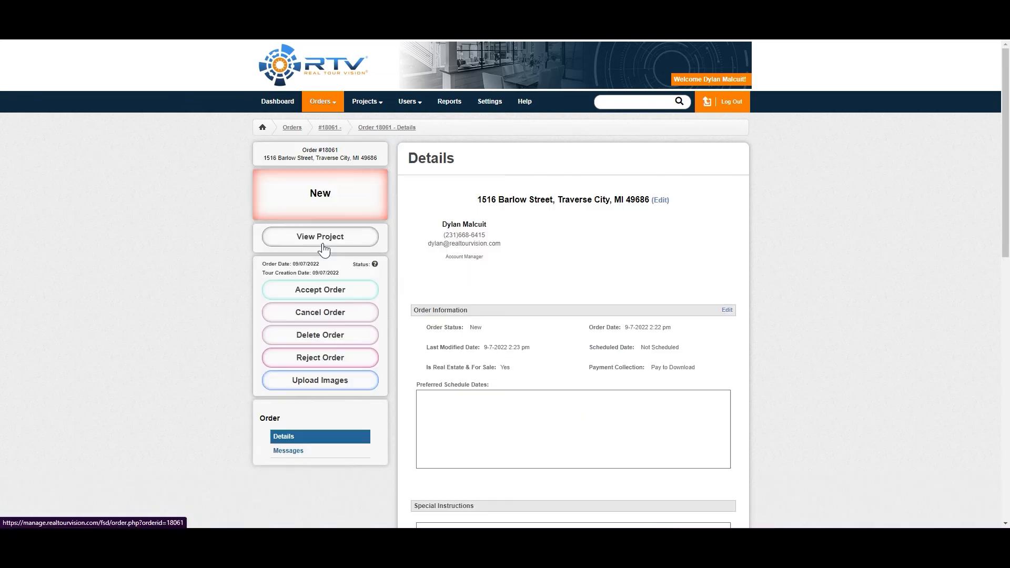
scroll(582, 230, "down", 8)
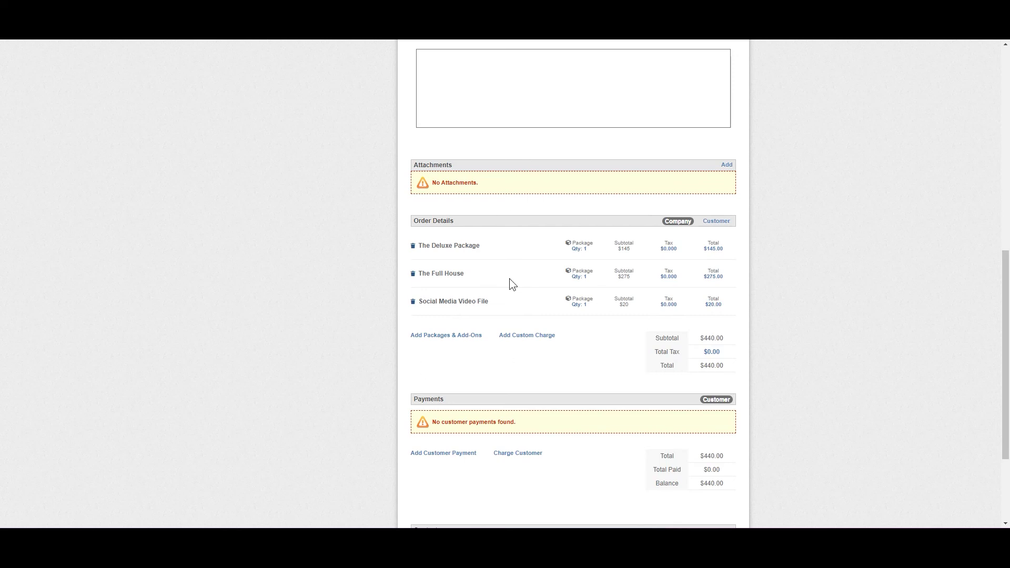
scroll(485, 269, "up", 10)
scroll(456, 267, "up", 2)
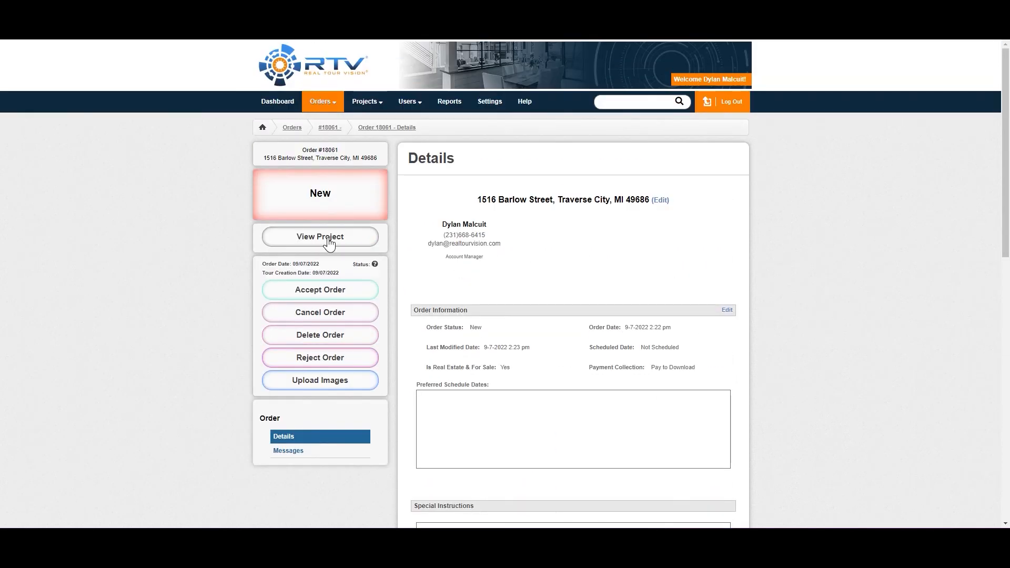
left_click(343, 294)
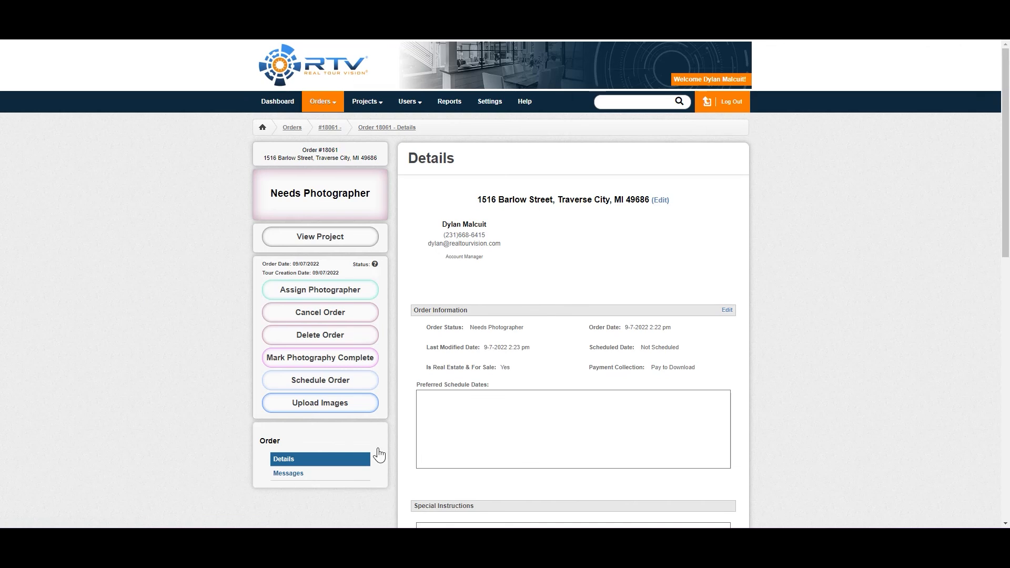
Disable Enable Photography Steps in the ordering system's Order Settings and save the change
left_click(489, 103)
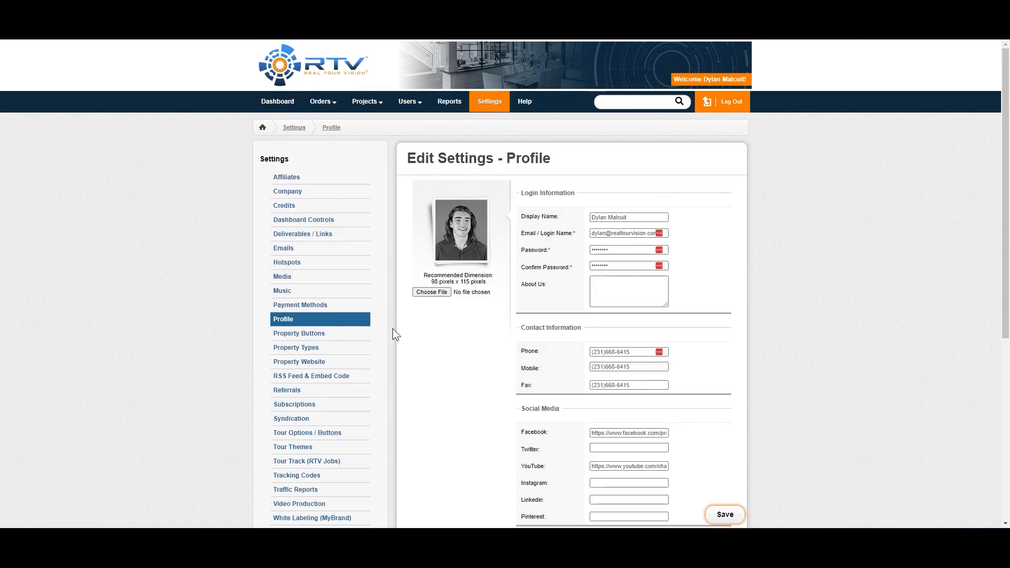
scroll(441, 310, "down", 1)
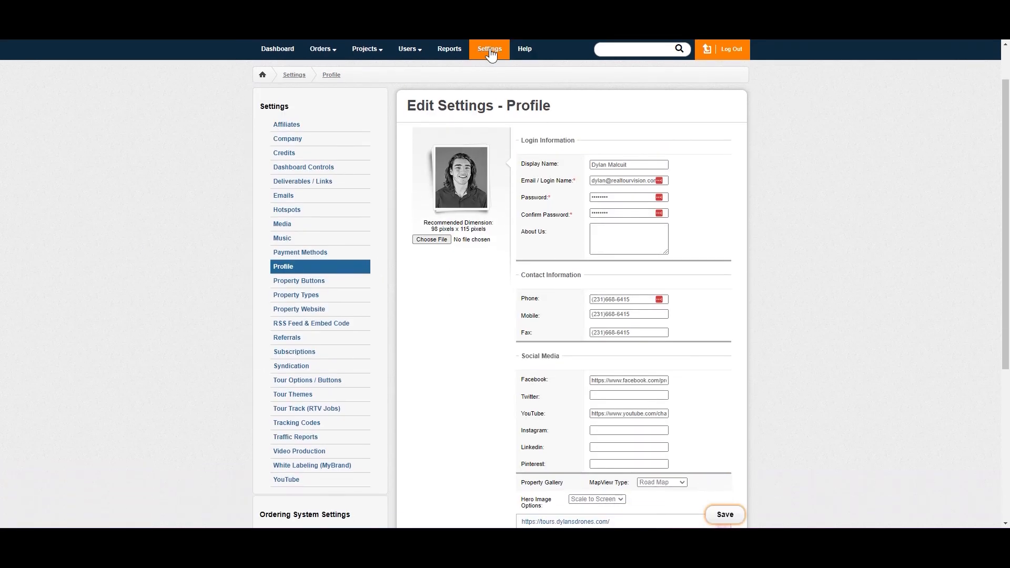
scroll(325, 233, "down", 3)
scroll(325, 233, "down", 1)
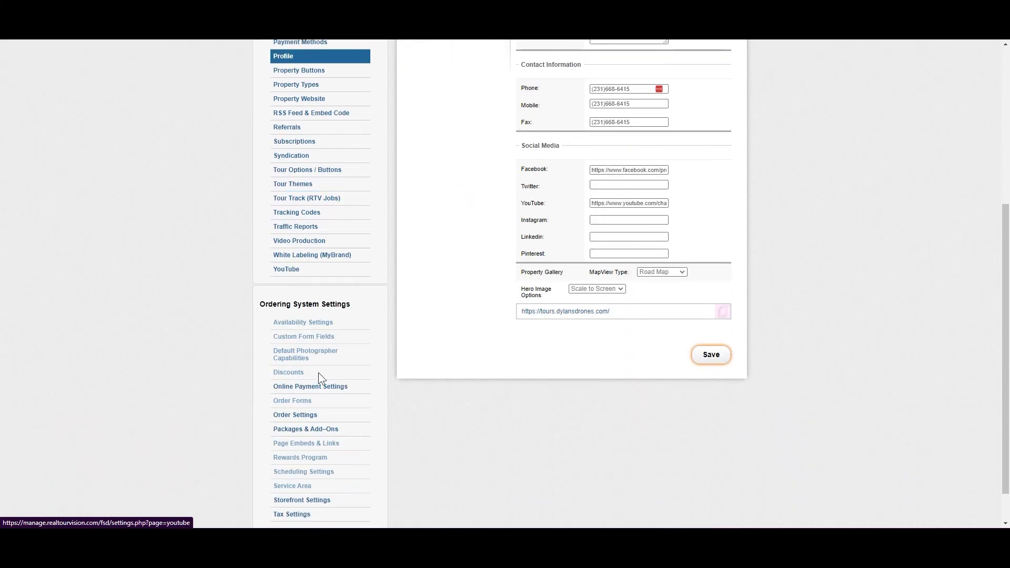
left_click(328, 421)
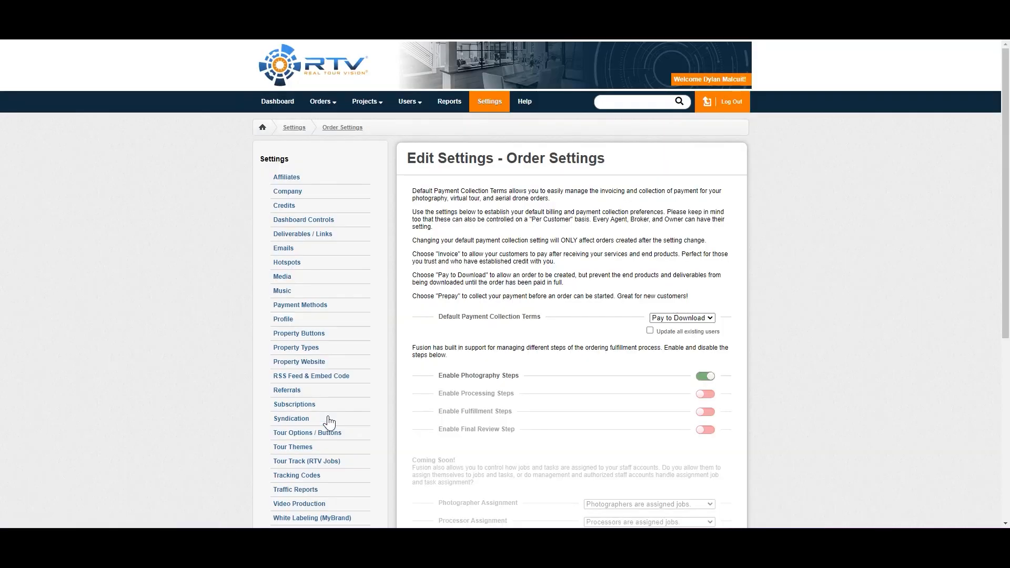
left_click_drag(428, 374, 649, 378)
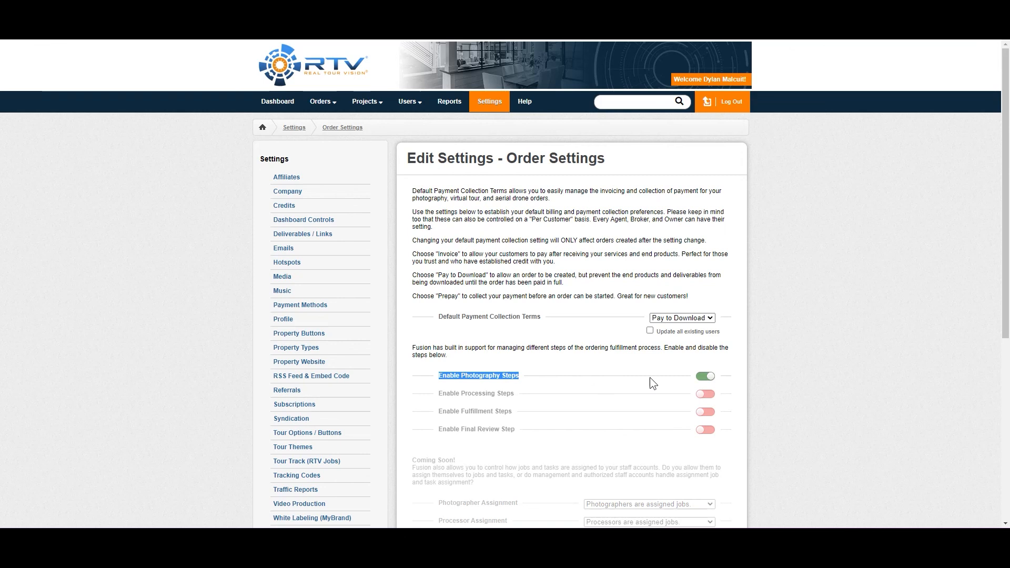
left_click(705, 376)
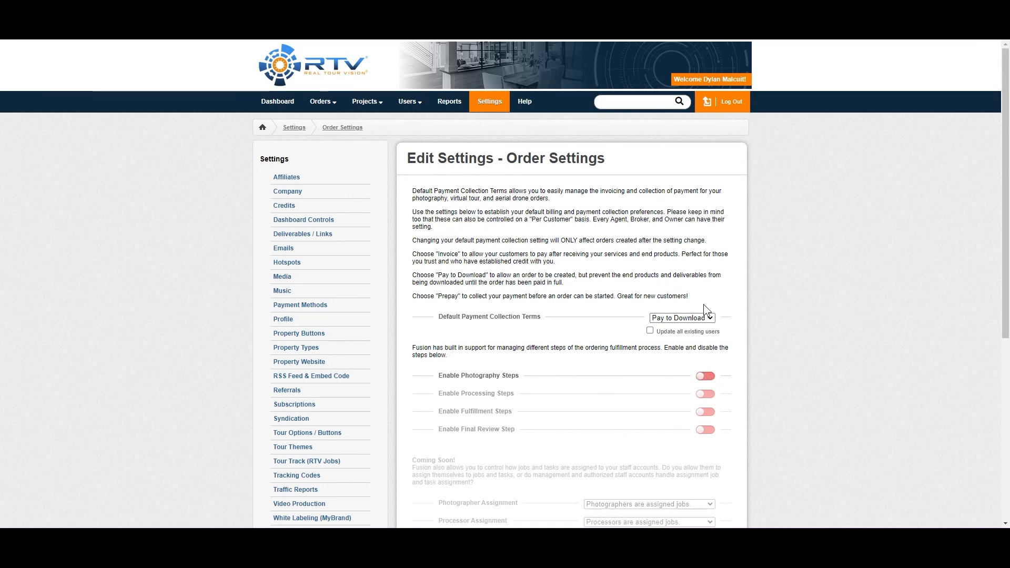
scroll(687, 277, "down", 6)
left_click(710, 266)
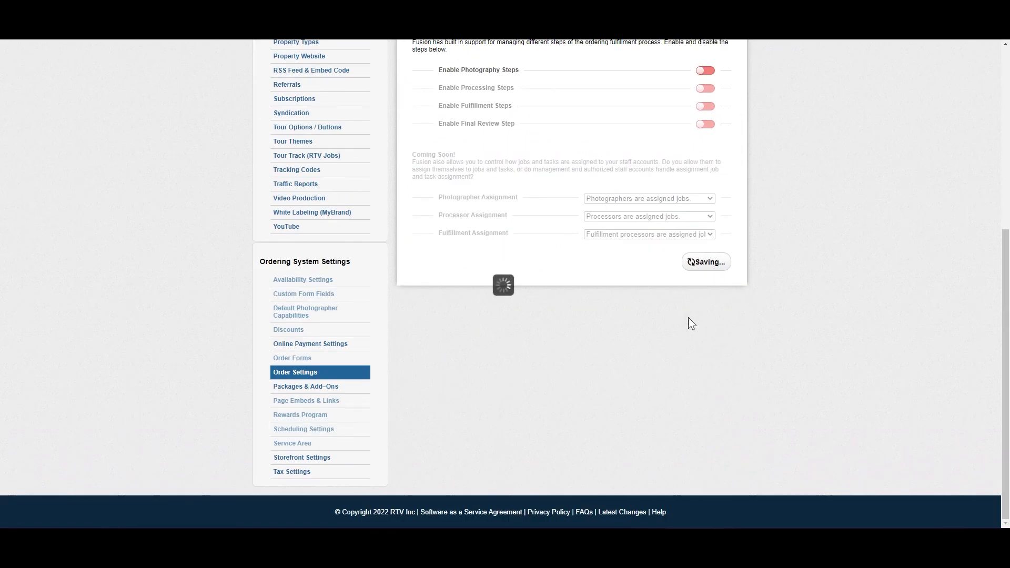
Return to the list of all orders and reopen the newly accepted storefront order to check its status and available actions
scroll(466, 253, "up", 6)
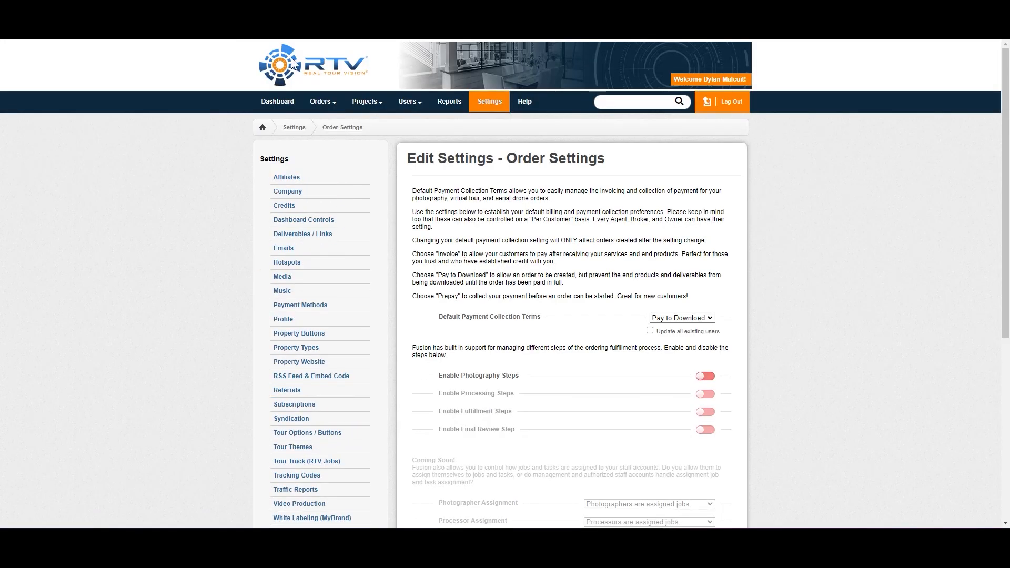
mouse_move(360, 108)
mouse_move(322, 102)
left_click(347, 122)
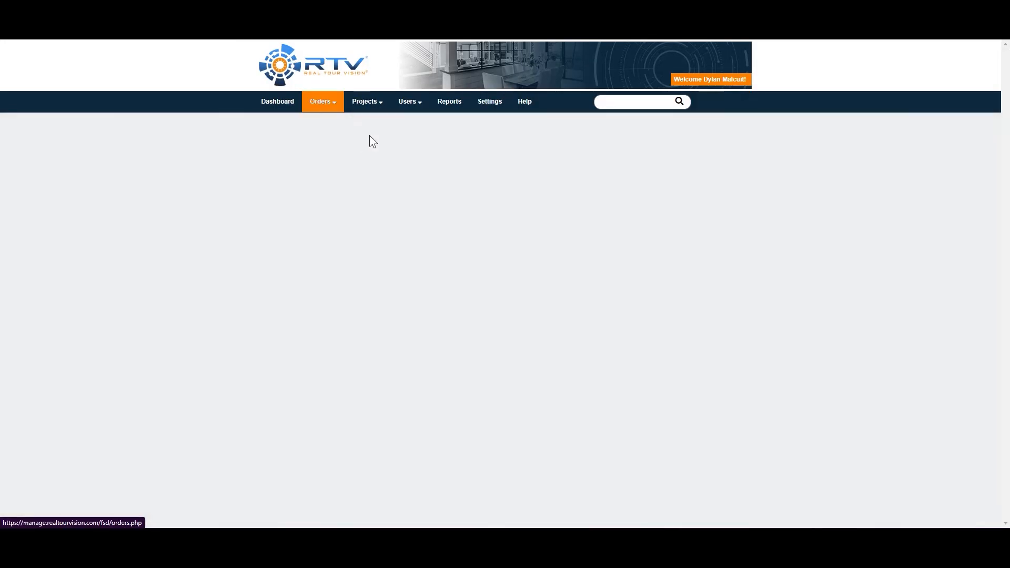
left_click(316, 249)
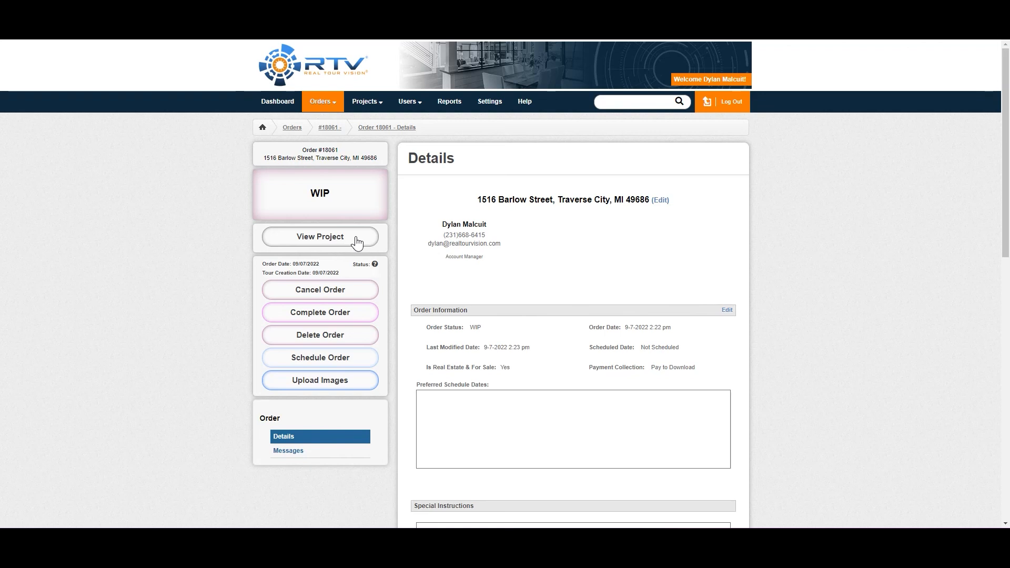